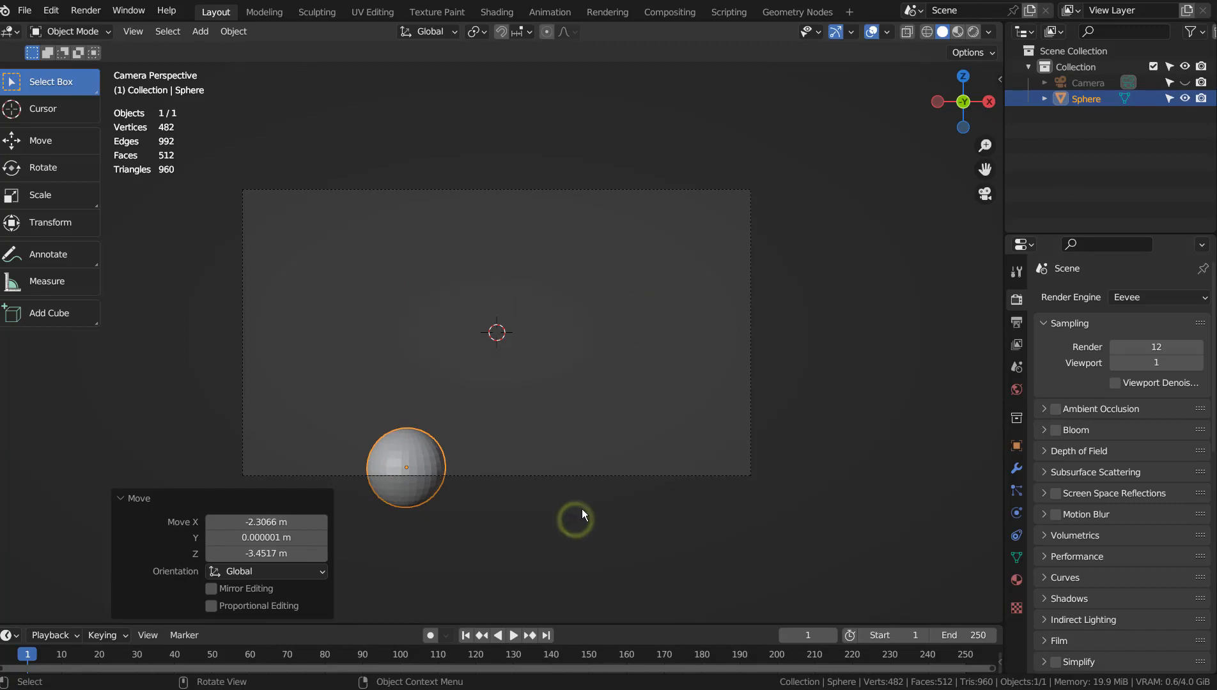
# In the front view, duplicate the sphere five times, stacking overlapping copies upward into a curved neck.
pyautogui.press('KP_1')
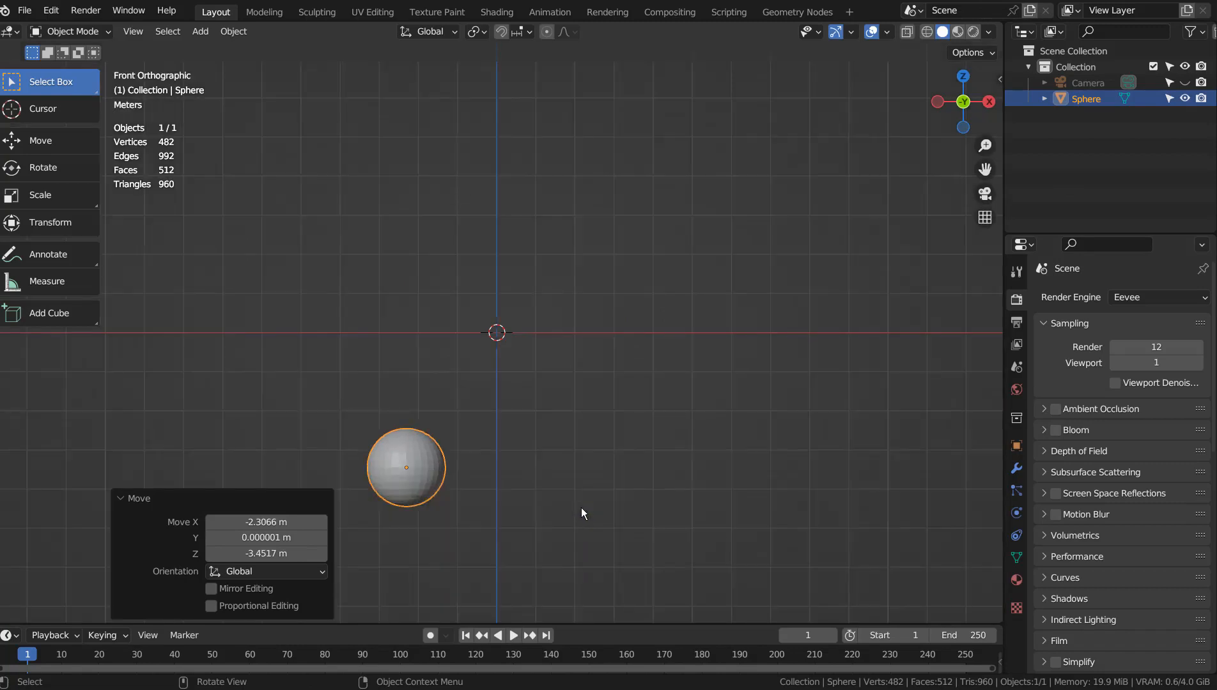
pyautogui.hotkey('shift', 'd')
pyautogui.click(493, 445)
pyautogui.hotkey('shift', 'd')
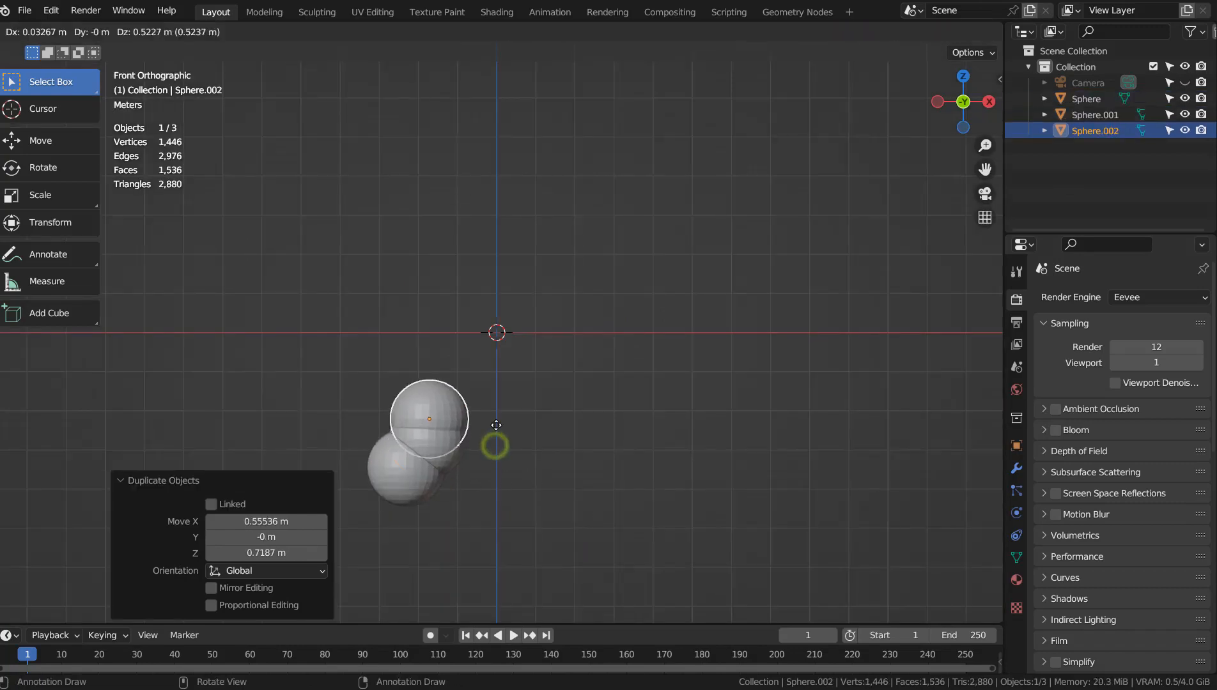
pyautogui.click(496, 395)
pyautogui.hotkey('shift', 'd')
pyautogui.click(501, 363)
pyautogui.hotkey('shift', 'd')
pyautogui.click(509, 337)
pyautogui.hotkey('shift', 'd')
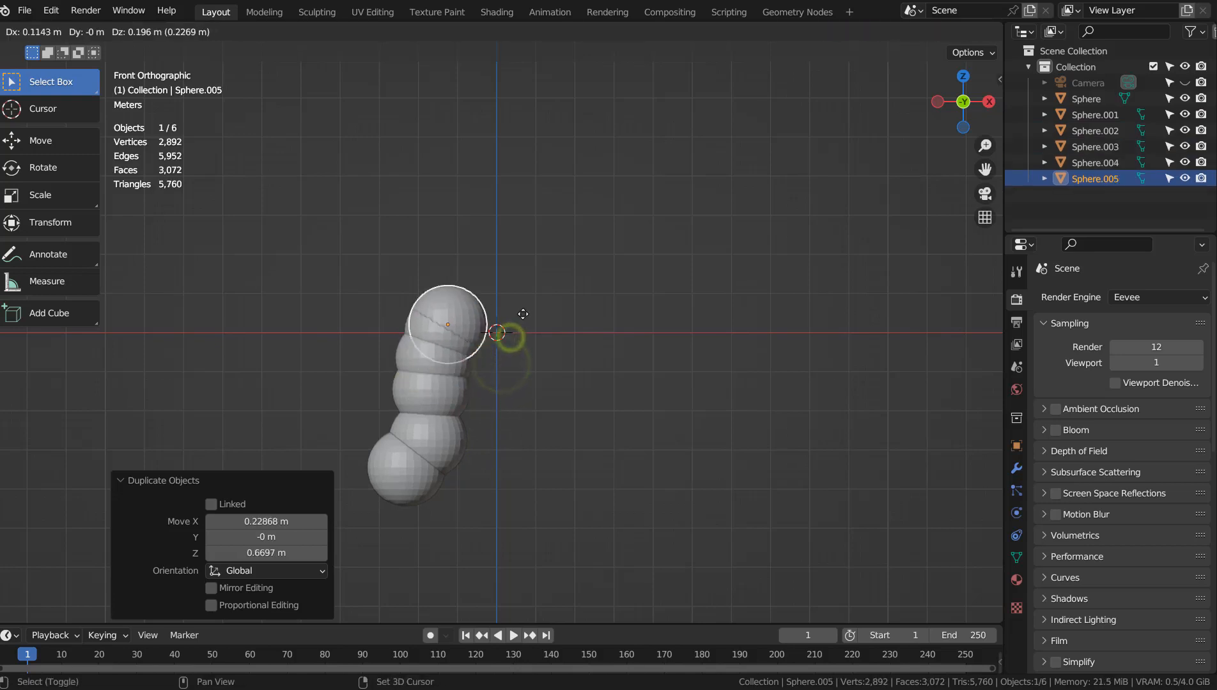
pyautogui.click(524, 304)
# Continue the curve over its top with two more sphere copies, scaling each one down.
pyautogui.hotkey('shift', 'd')
pyautogui.click(565, 288)
pyautogui.press('s')
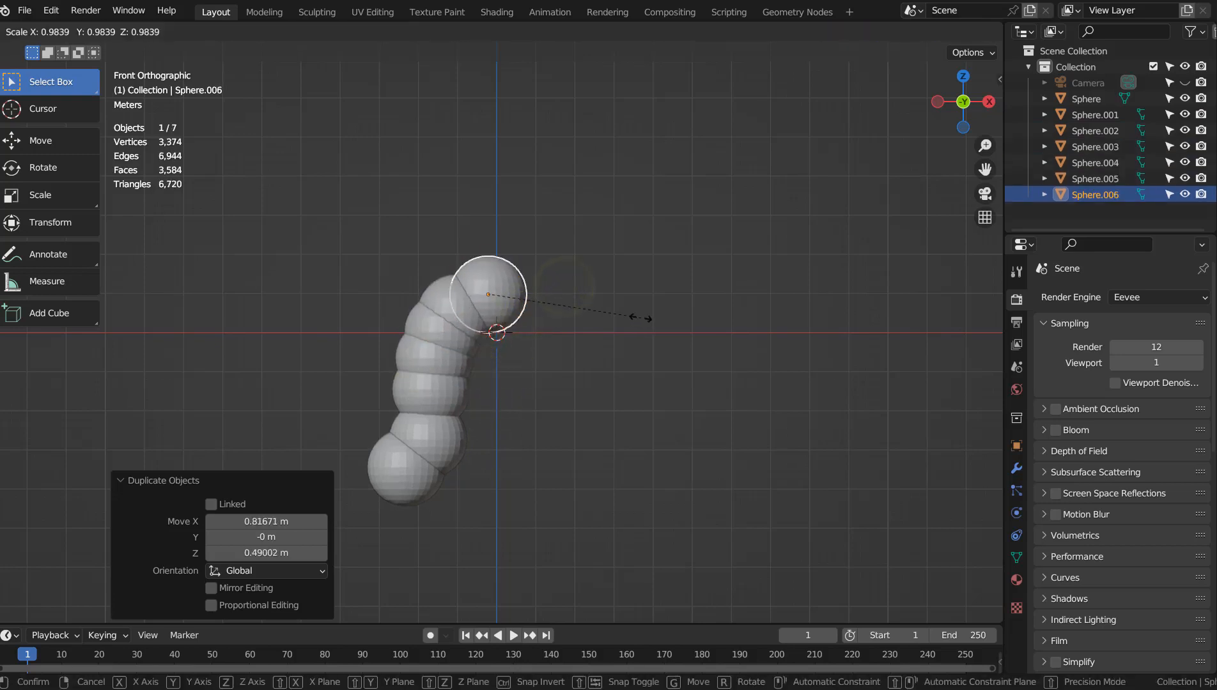
pyautogui.click(622, 315)
pyautogui.hotkey('shift', 'd')
pyautogui.click(646, 322)
pyautogui.press('s')
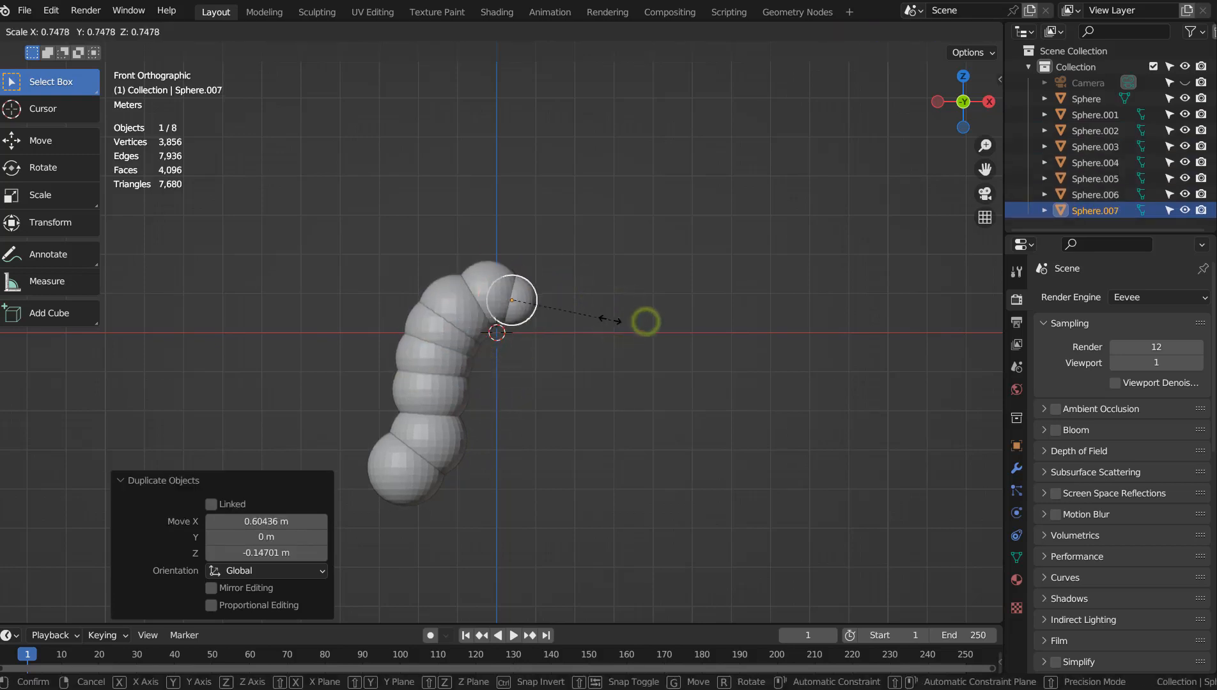
pyautogui.click(646, 321)
# Extend the curve into a tapering snout with two more copies, scaling both down, the last to about 0.691.
pyautogui.hotkey('shift', 'd')
pyautogui.click(629, 329)
pyautogui.press('s')
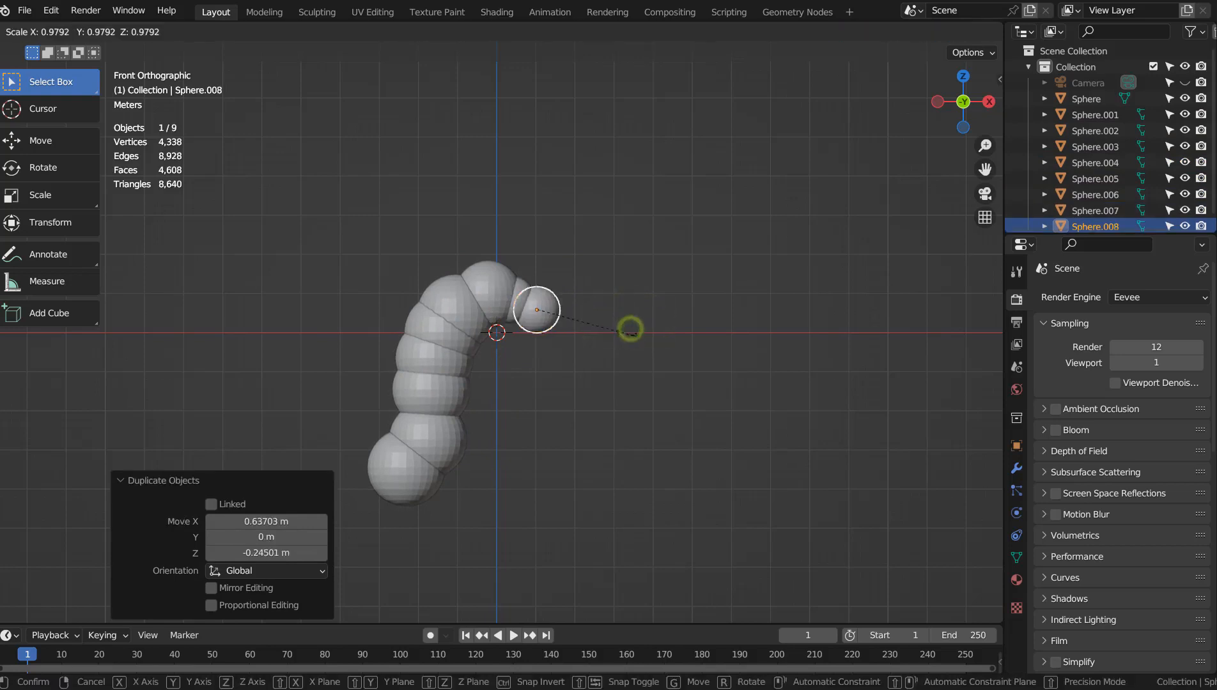
pyautogui.click(623, 329)
pyautogui.hotkey('shift', 'd')
pyautogui.click(617, 337)
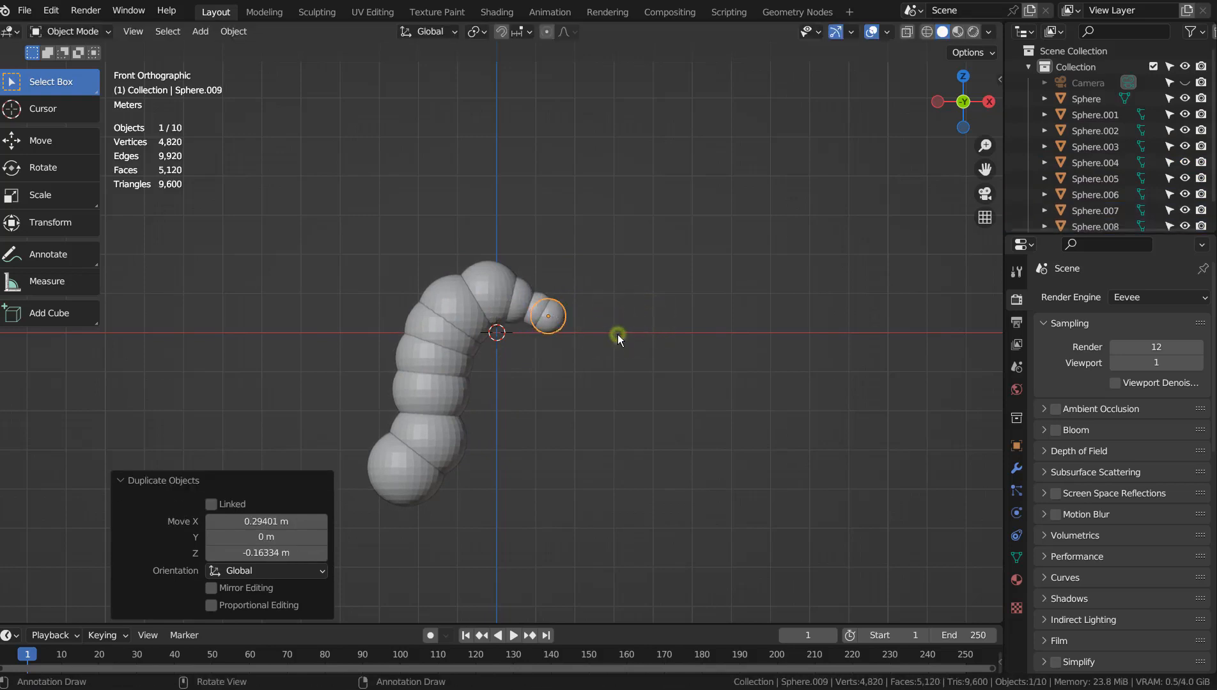
pyautogui.press('s')
pyautogui.click(595, 329)
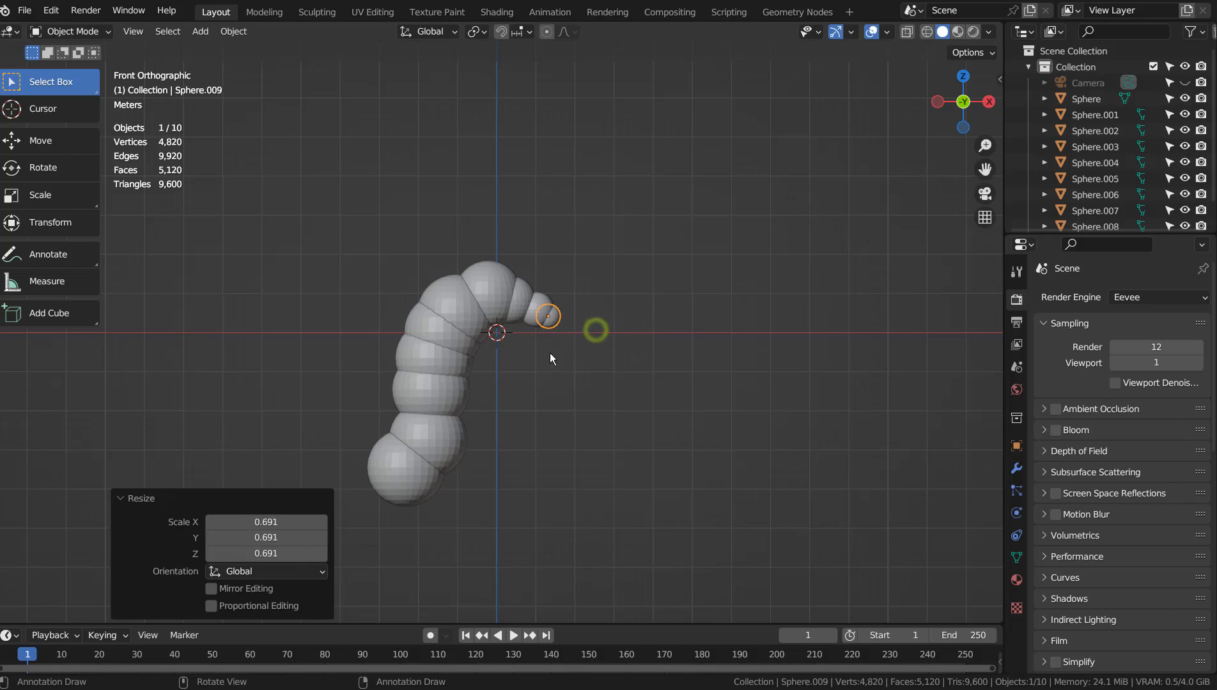
# Scale the second-lowest sphere up by about 1.276 and the lowest sphere by about 1.448.
pyautogui.click(432, 433)
pyautogui.press('s')
pyautogui.click(413, 476)
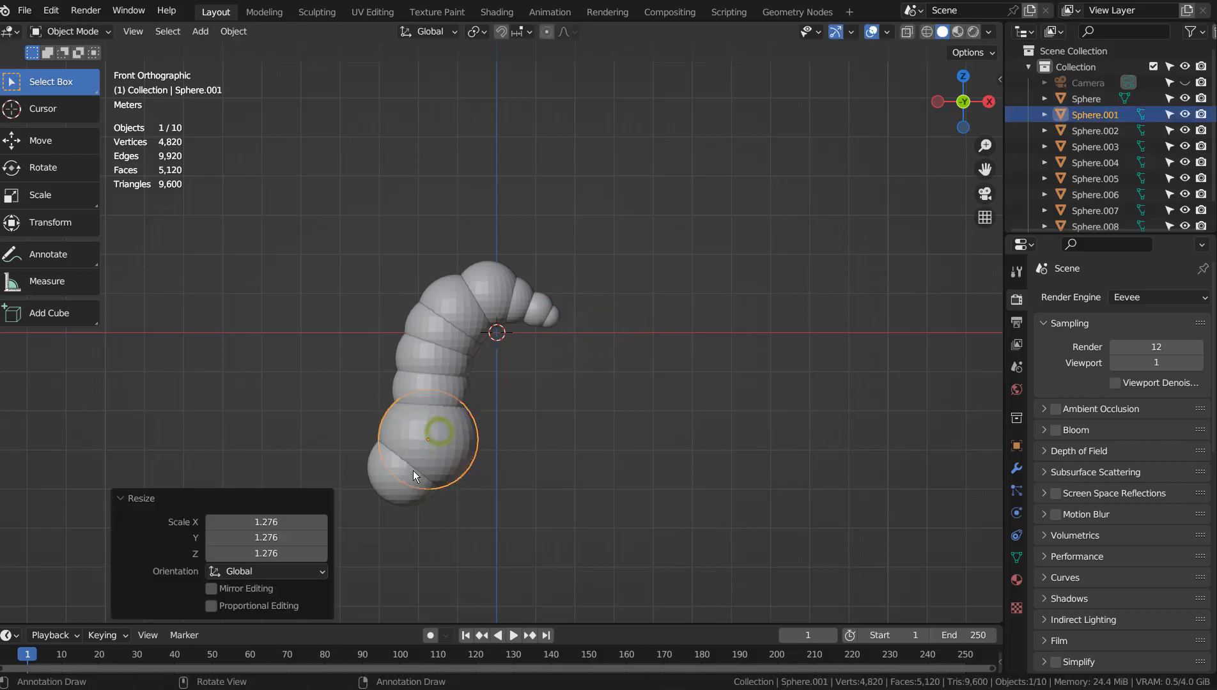
pyautogui.click(414, 478)
pyautogui.press('s')
pyautogui.click(479, 458)
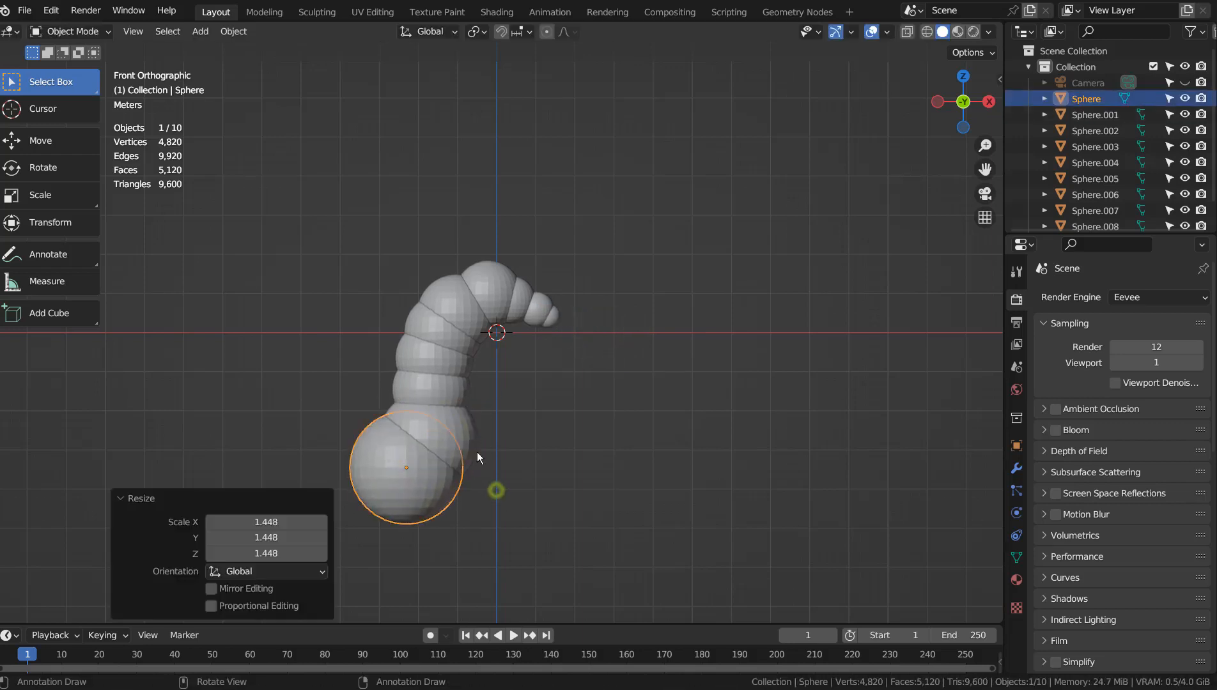
# Scale the third sphere from the base up by about 1.172, shrink the fifth one slightly, and clear the selection.
pyautogui.click(455, 396)
pyautogui.press('s')
pyautogui.click(449, 360)
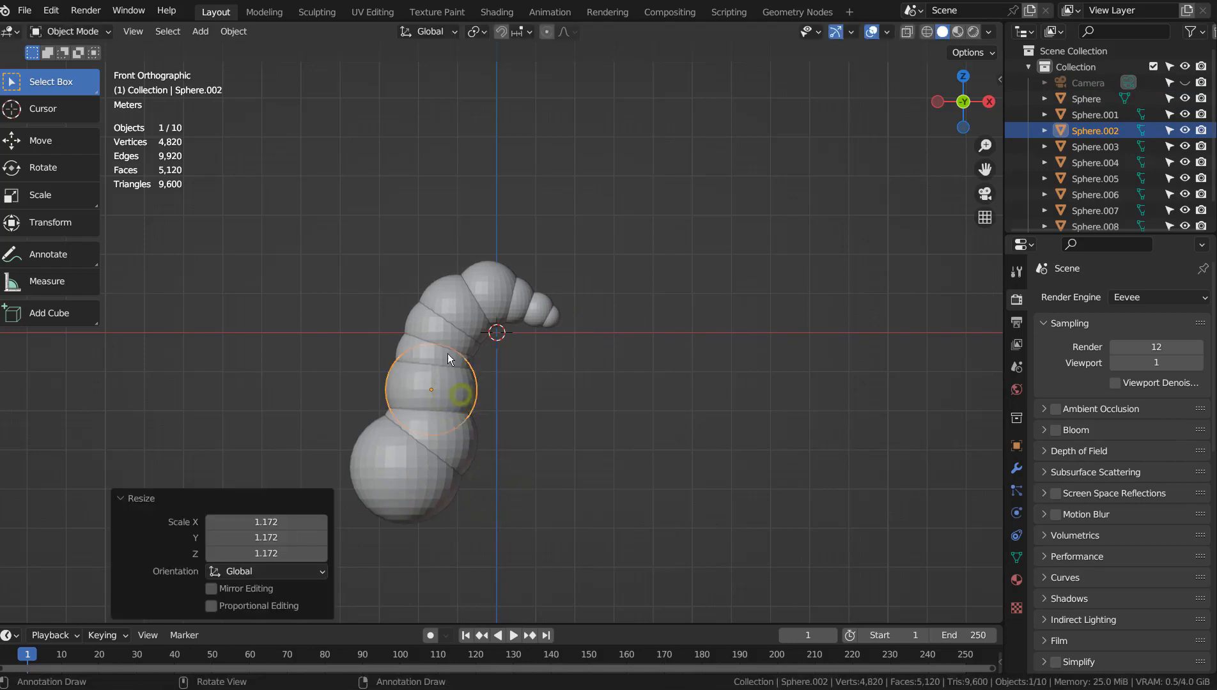
pyautogui.click(440, 334)
pyautogui.press('s')
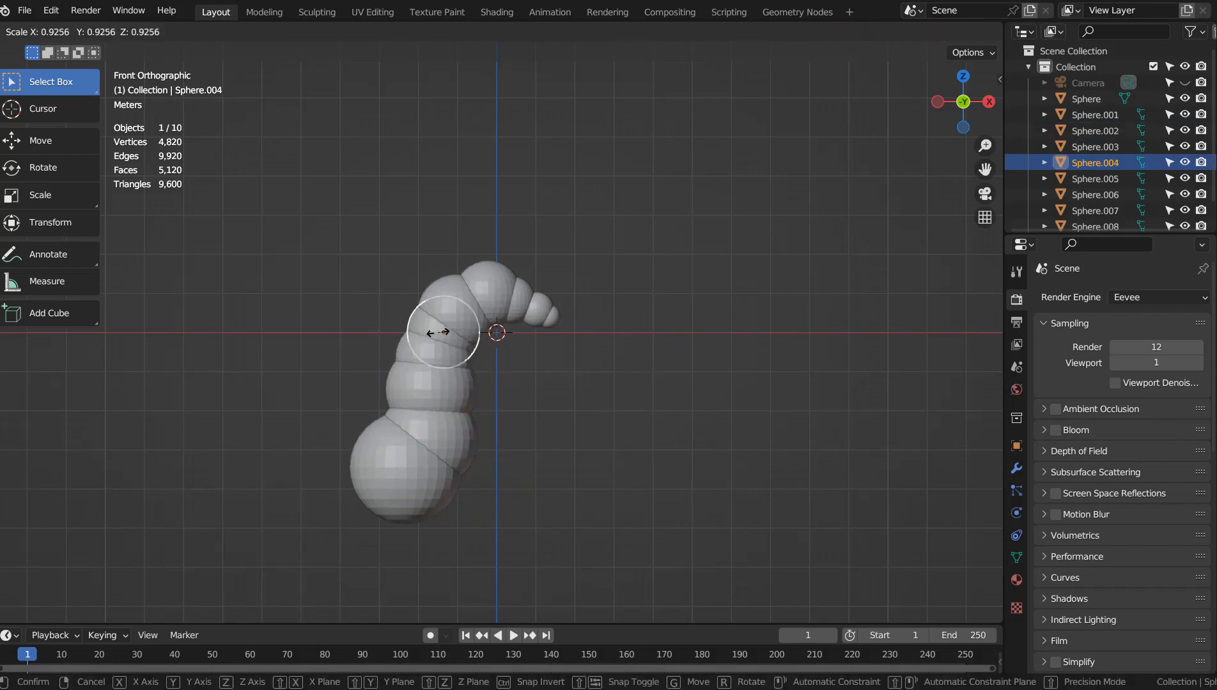
pyautogui.click(441, 331)
pyautogui.click(547, 385)
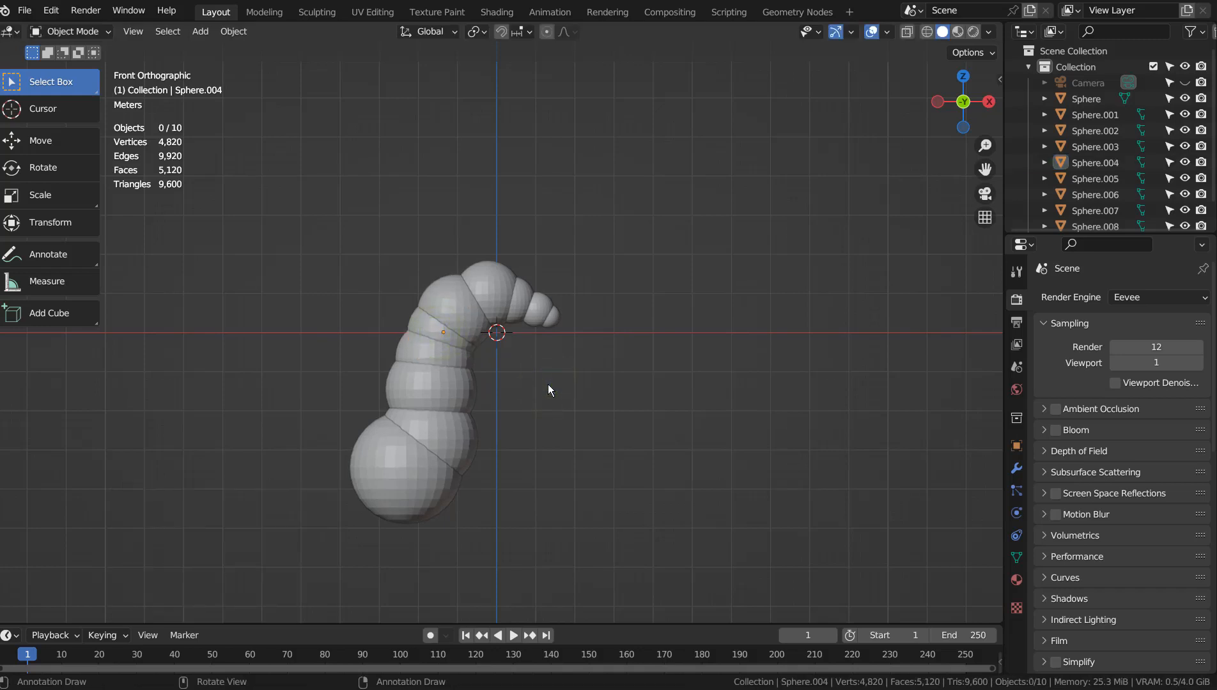
# Look through the camera and fly it closer so the curved shape fills more of the frame.
pyautogui.press('KP_0')
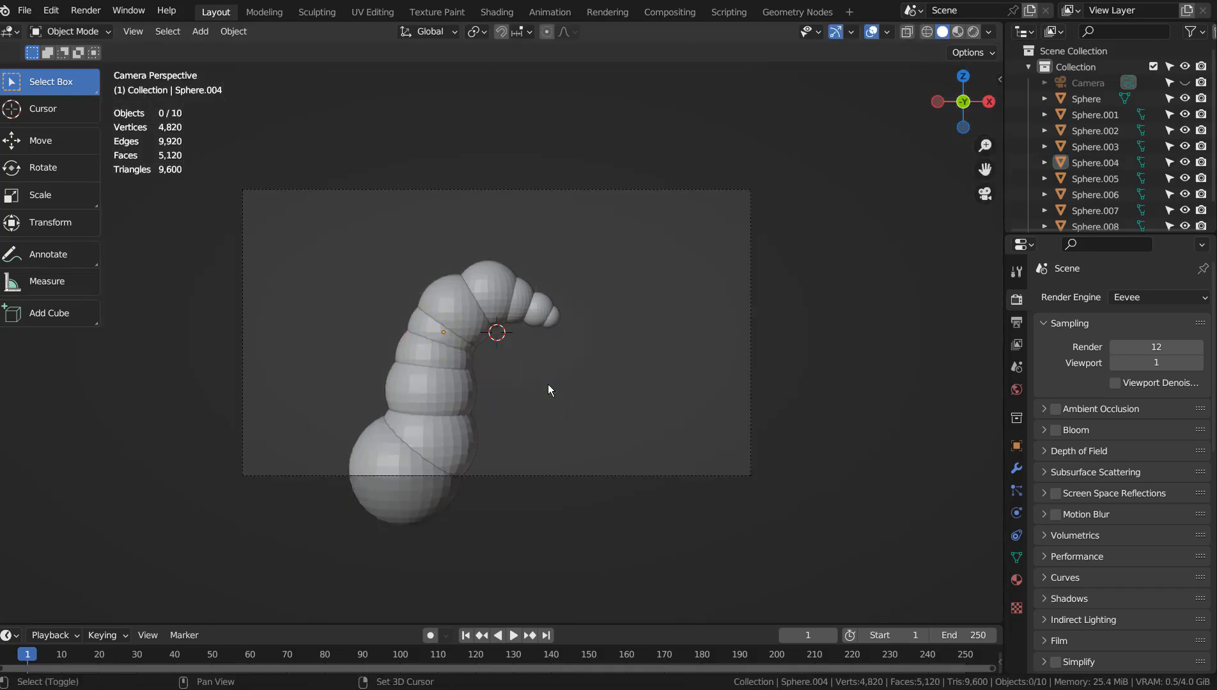
pyautogui.hotkey('shift', '`')
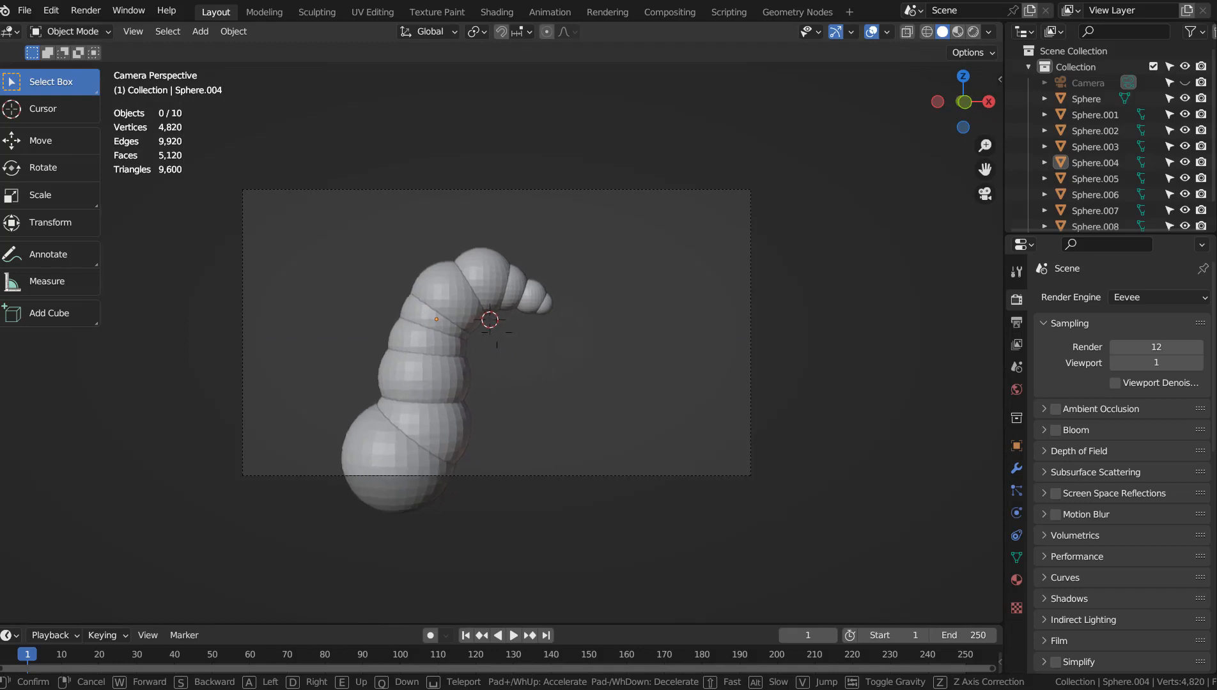
pyautogui.press('w')
pyautogui.press('w')
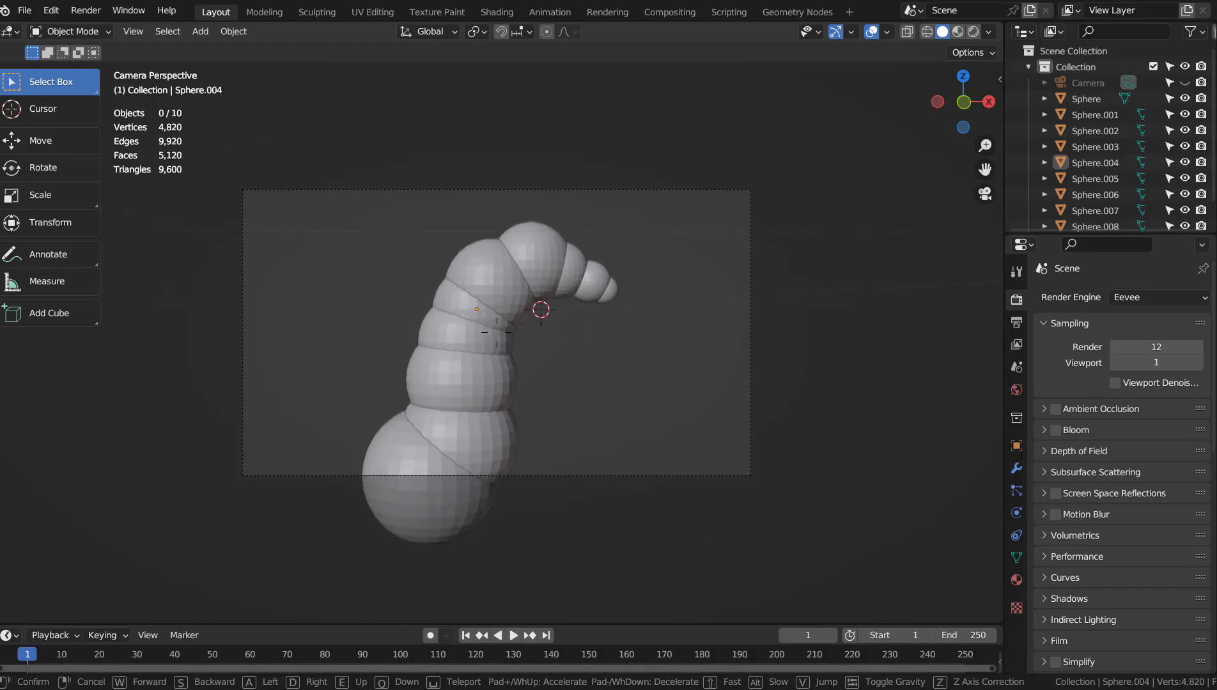
pyautogui.click(558, 390)
# Select all ten spheres and join them into a single object.
pyautogui.moveTo(367, 236); pyautogui.dragTo(593, 498)
pyautogui.press('ctrl')
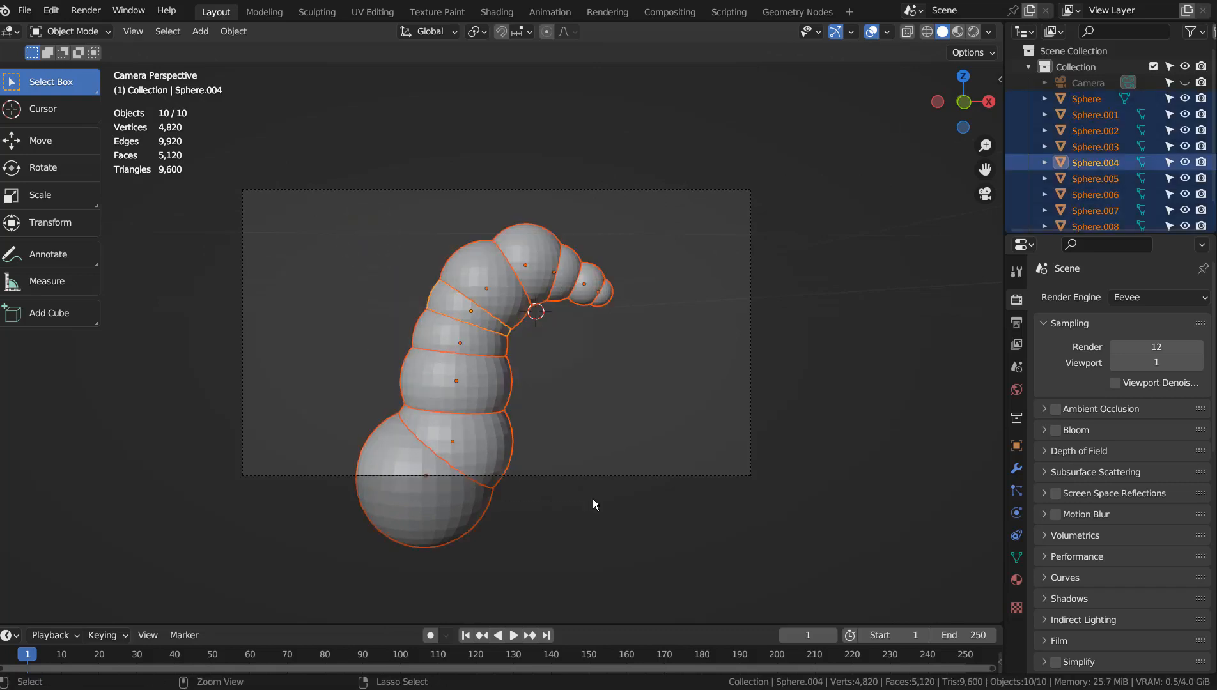
pyautogui.hotkey('ctrl', 'j')
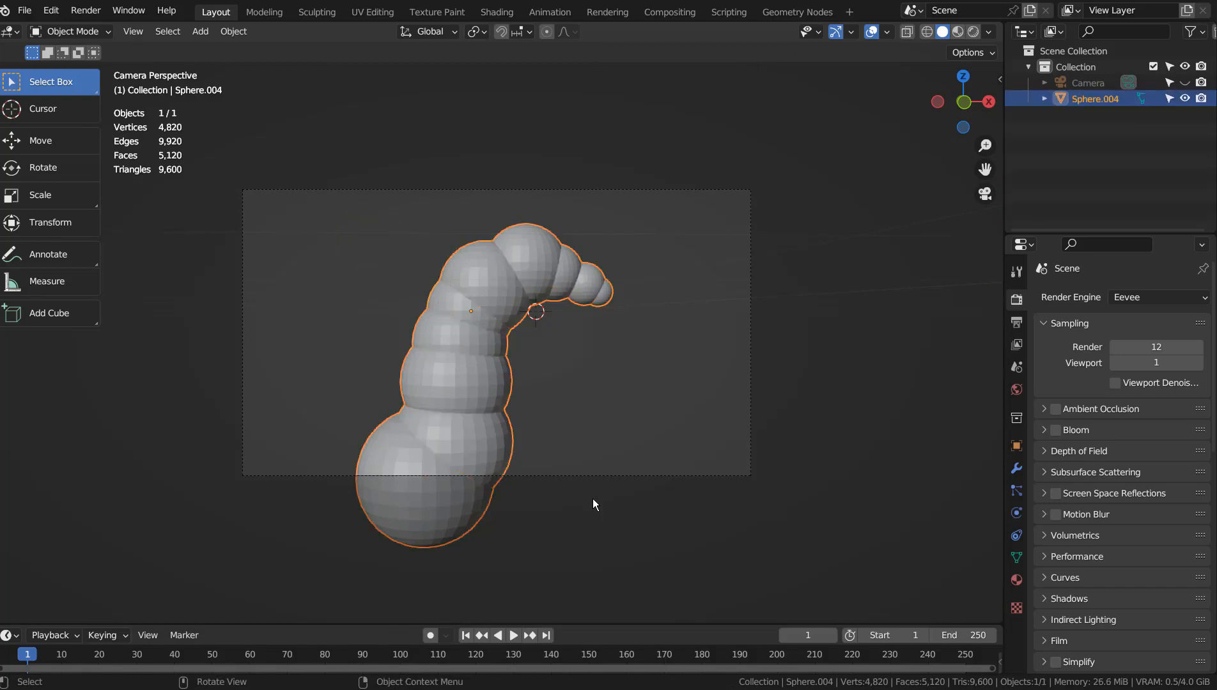
# Shade the joined object smooth, deselect it, and render the image from the camera.
pyautogui.rightClick(476, 379)
pyautogui.click(475, 372)
pyautogui.click(598, 353)
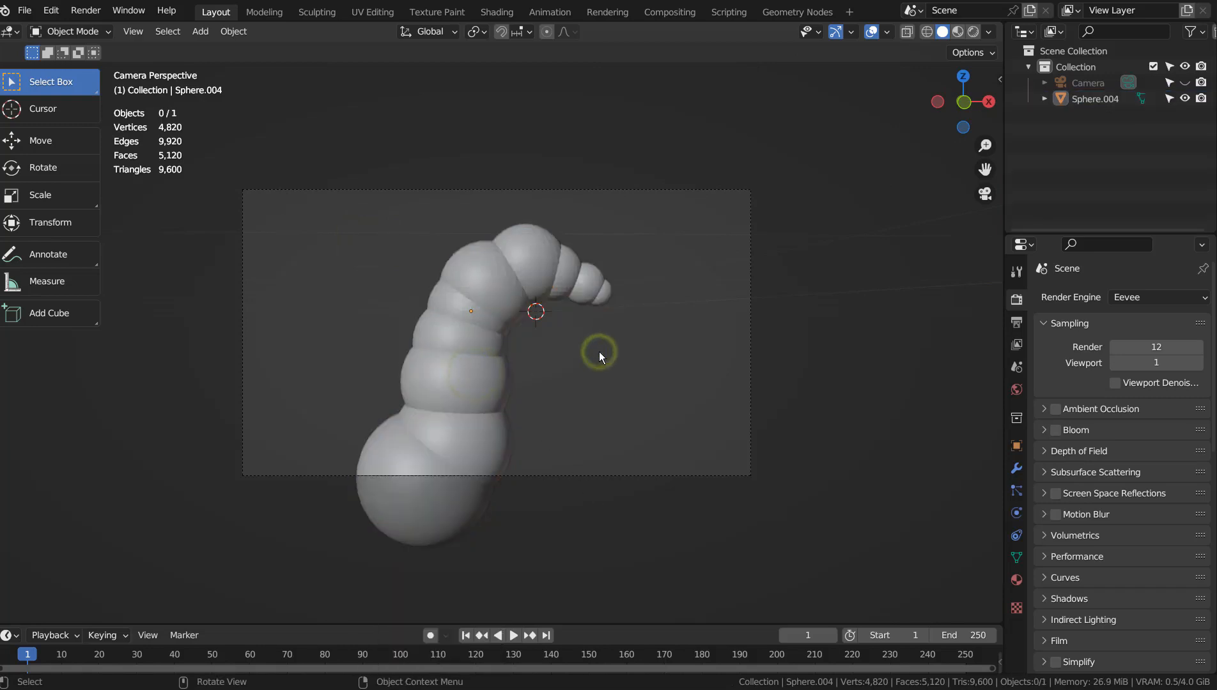
pyautogui.press('F12')
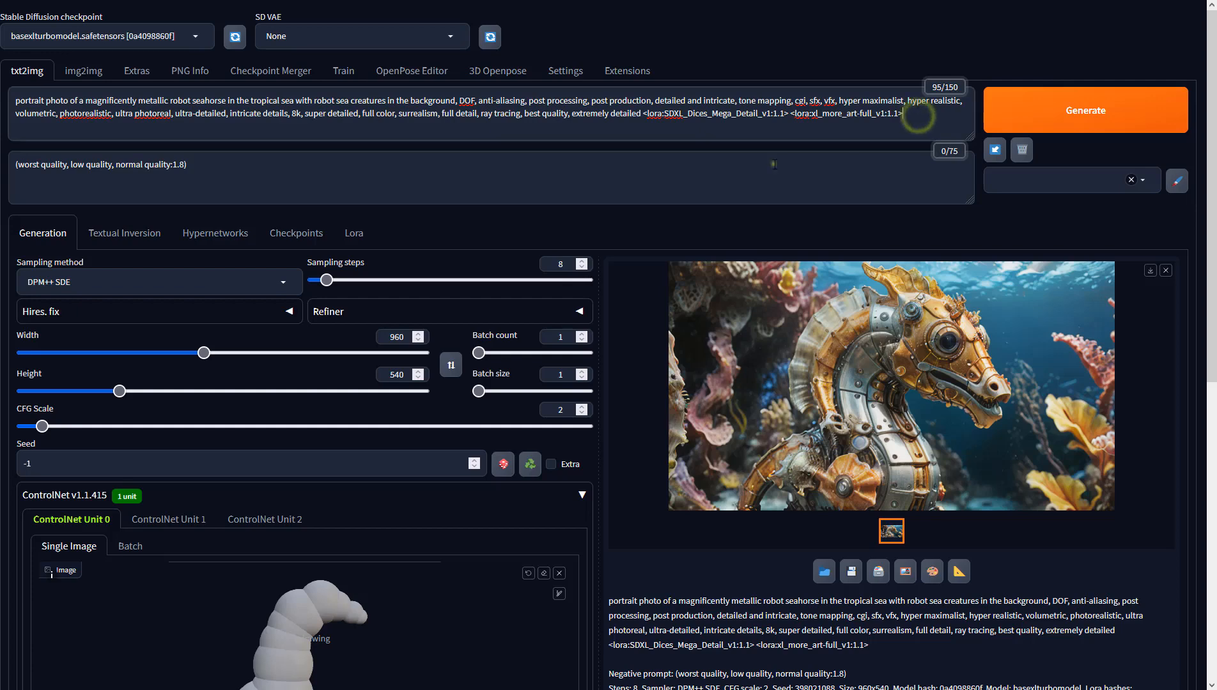
pyautogui.click(774, 164)
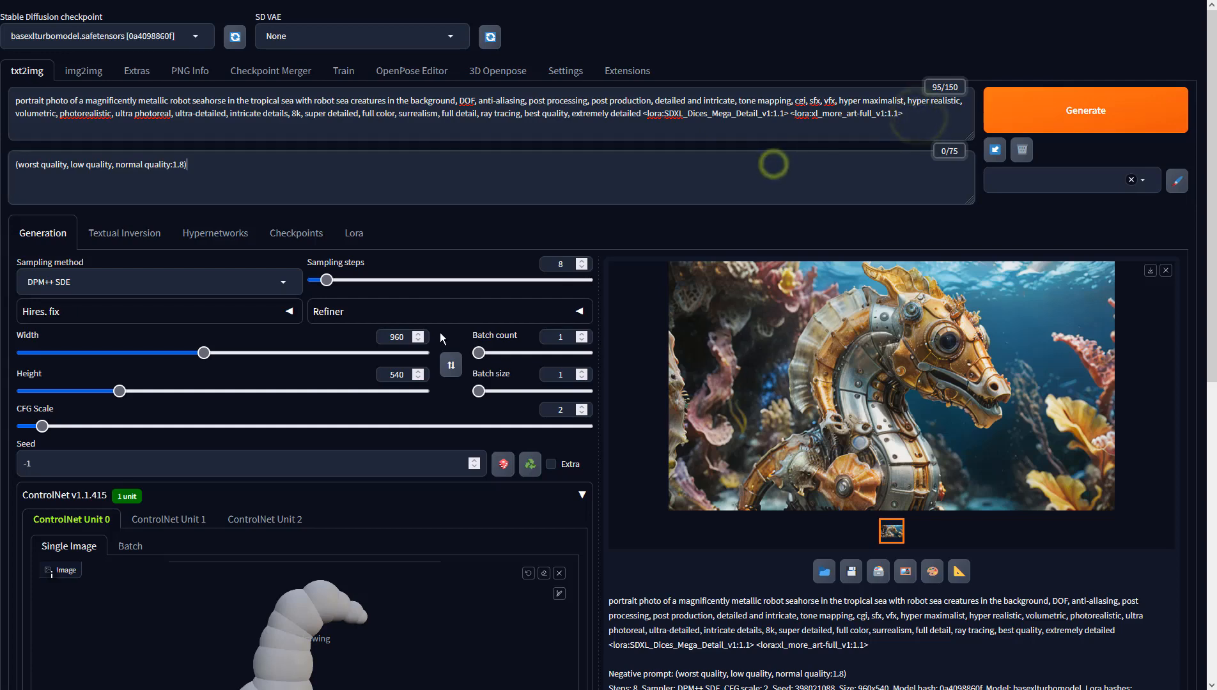
pyautogui.click(408, 337)
pyautogui.click(404, 376)
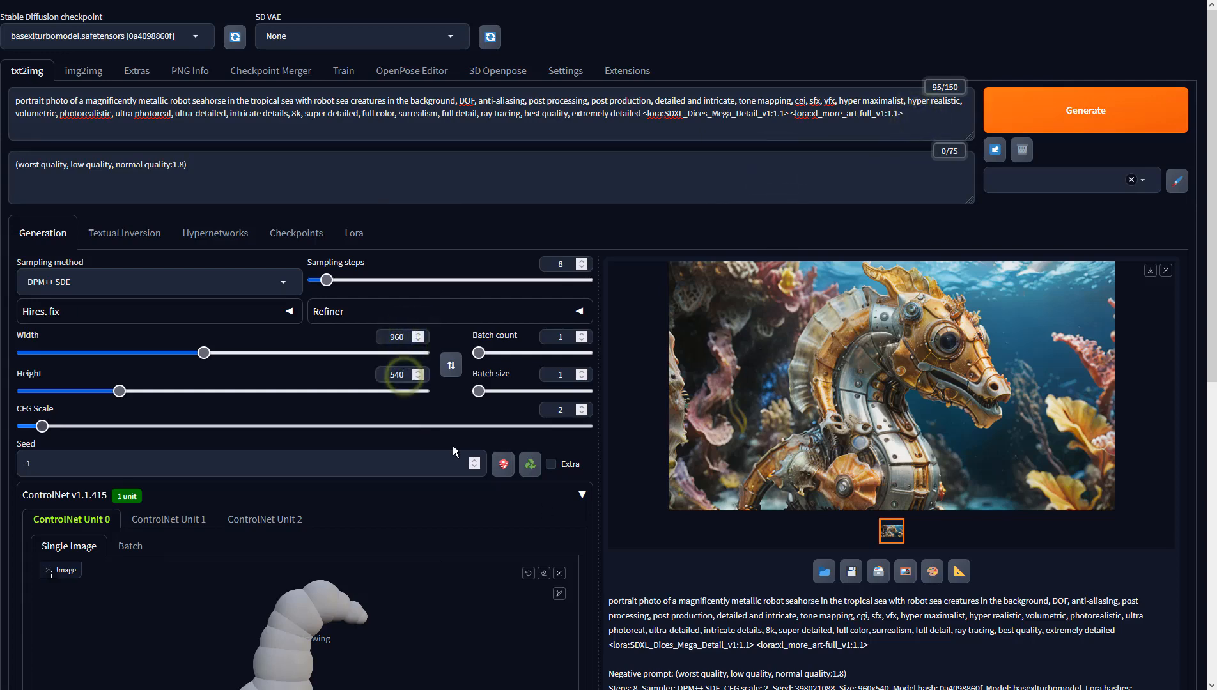
pyautogui.click(693, 633)
# In the Stable Diffusion web UI, set ControlNet Unit 0 to Depth with preprocessor none and model sai_xl_depth_256lora [73ad23d1].
pyautogui.scroll(-8, 693, 633)
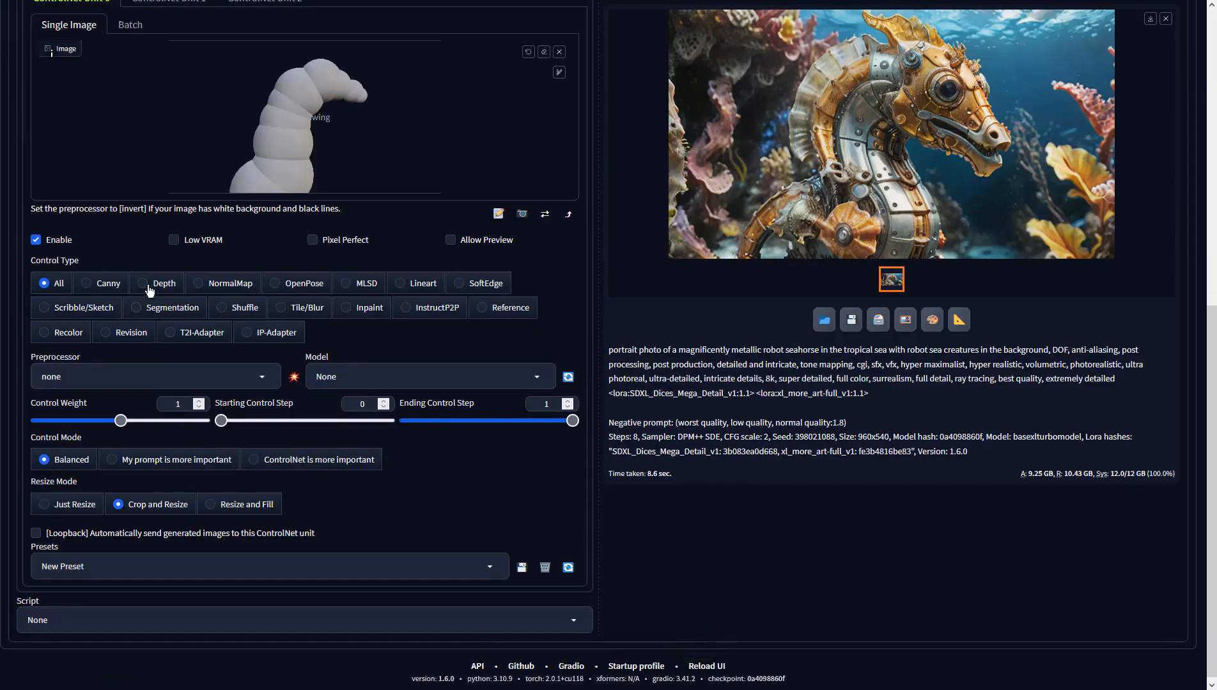
pyautogui.click(142, 283)
pyautogui.click(262, 376)
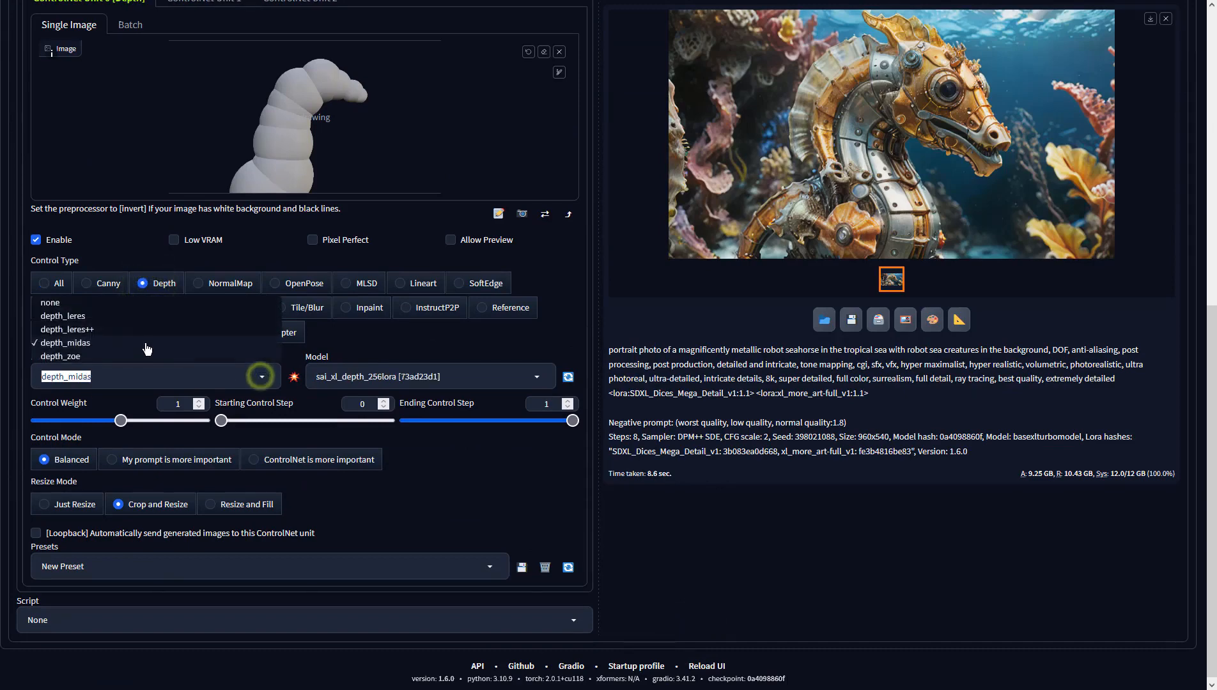
pyautogui.click(58, 307)
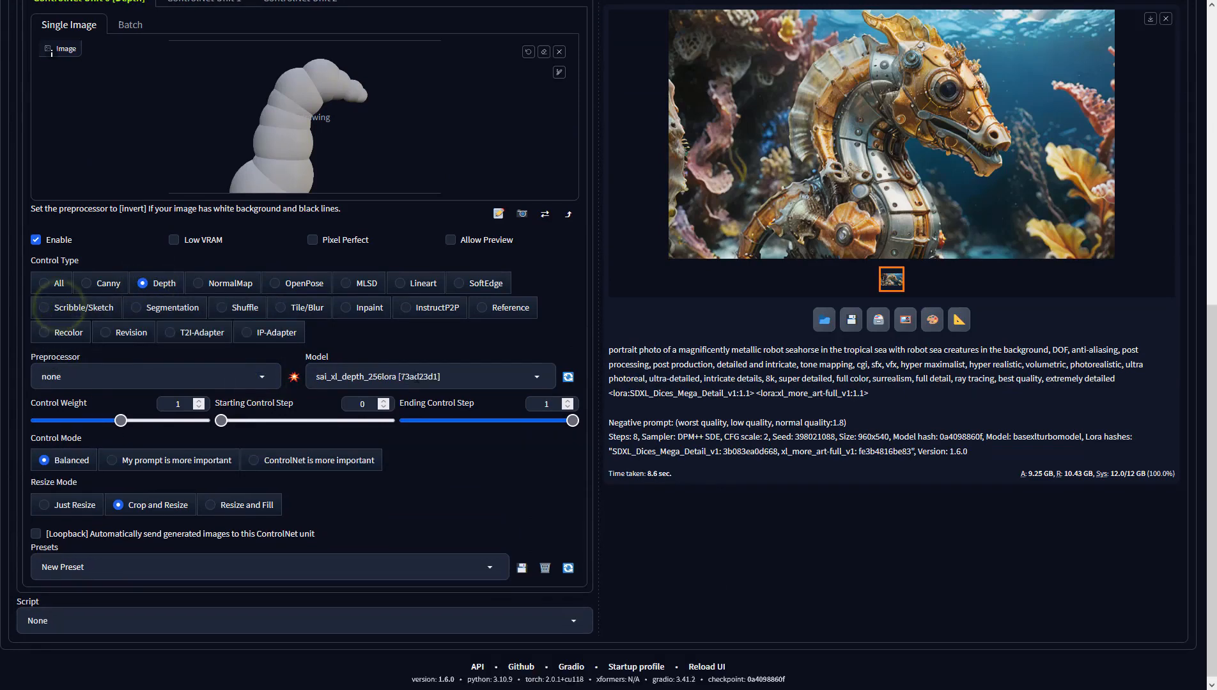
pyautogui.click(415, 377)
pyautogui.click(384, 357)
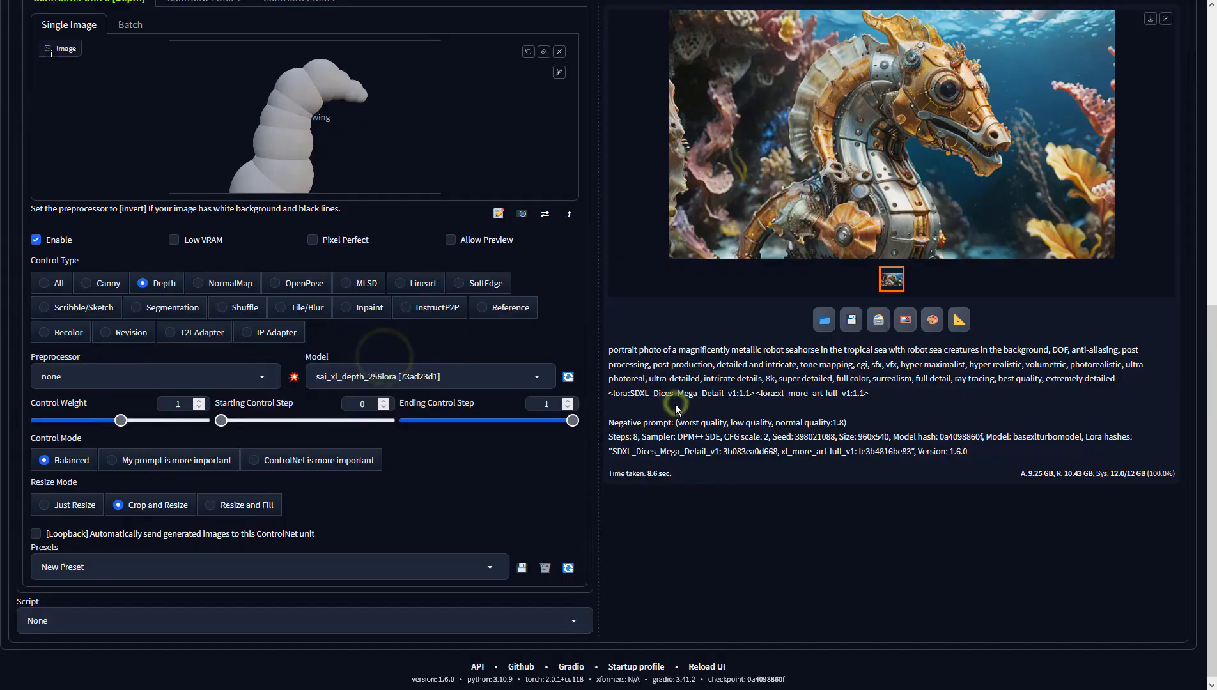
# Generate the image with the depth guide, view the result at full size, and close the preview.
pyautogui.scroll(8, 664, 402)
pyautogui.click(1025, 124)
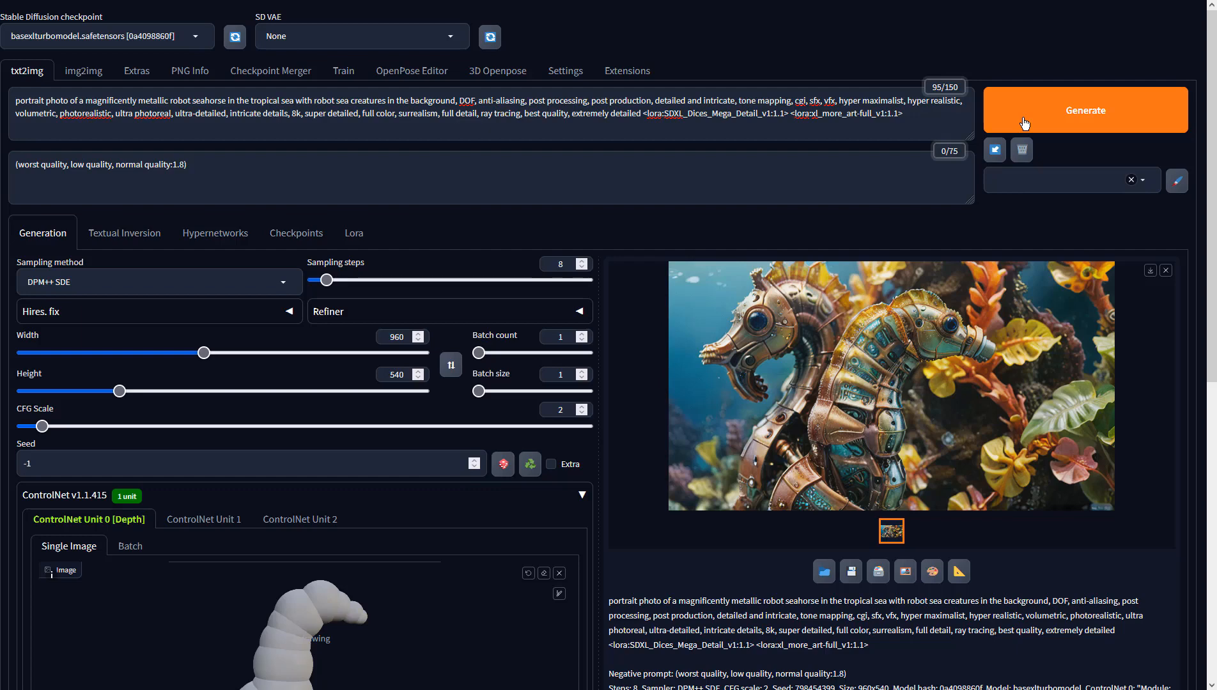
pyautogui.scroll(-3, 562, 505)
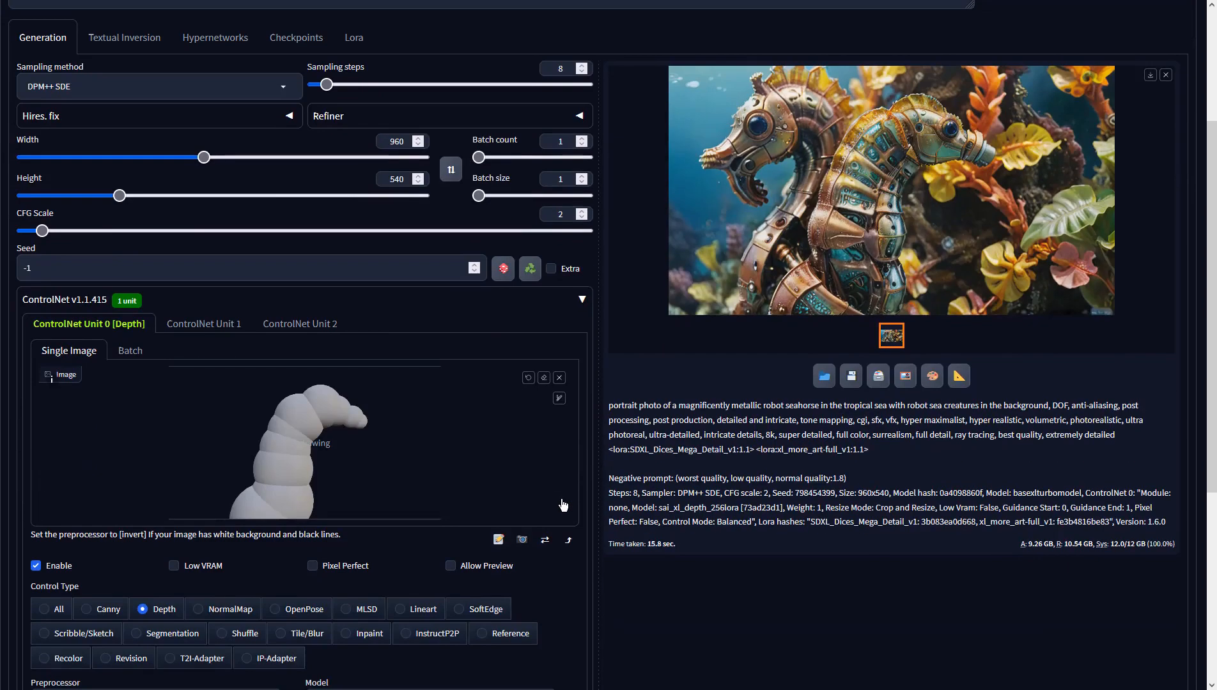
pyautogui.scroll(3, 562, 504)
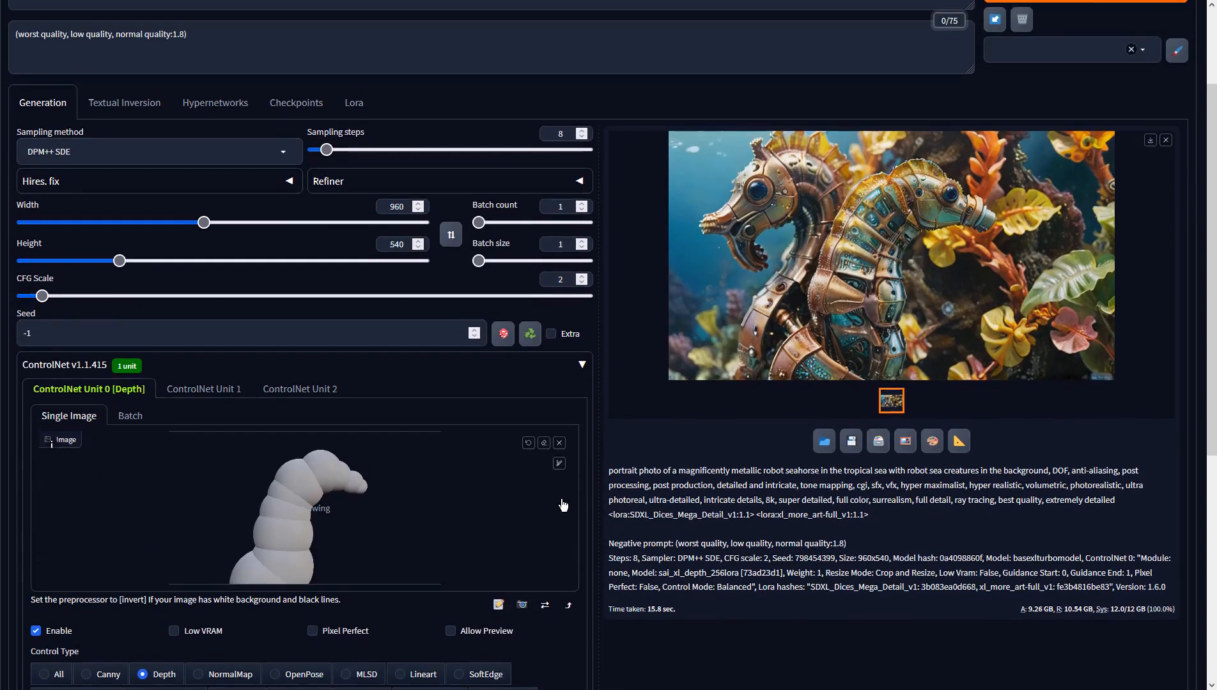
pyautogui.click(927, 448)
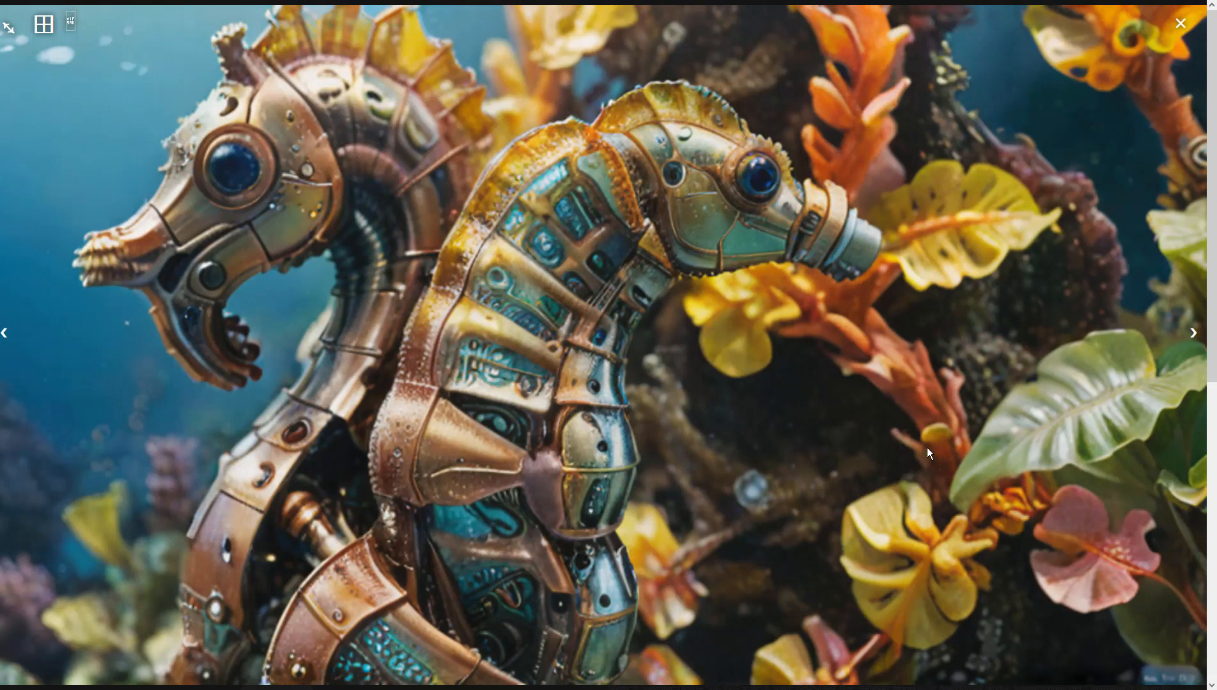
pyautogui.click(927, 448)
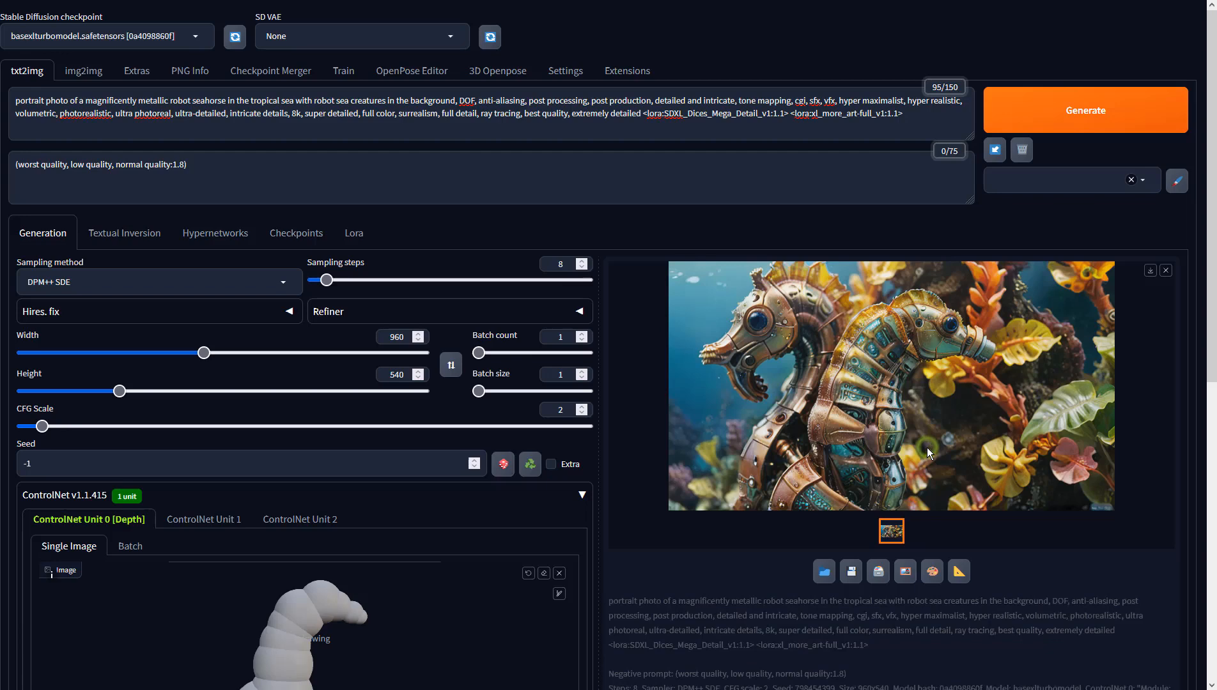
# Send the generated image to img2img and append ", more than one seahorse" to the negative prompt.
pyautogui.click(905, 573)
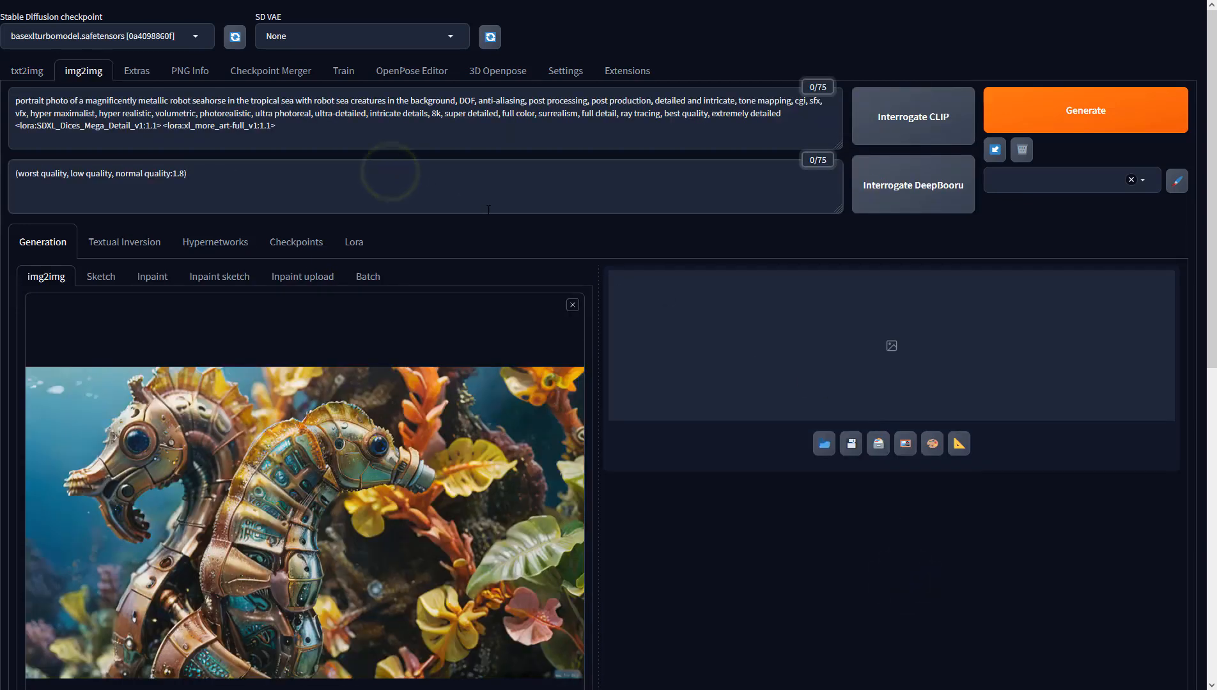
pyautogui.write(', more than one seahorse')
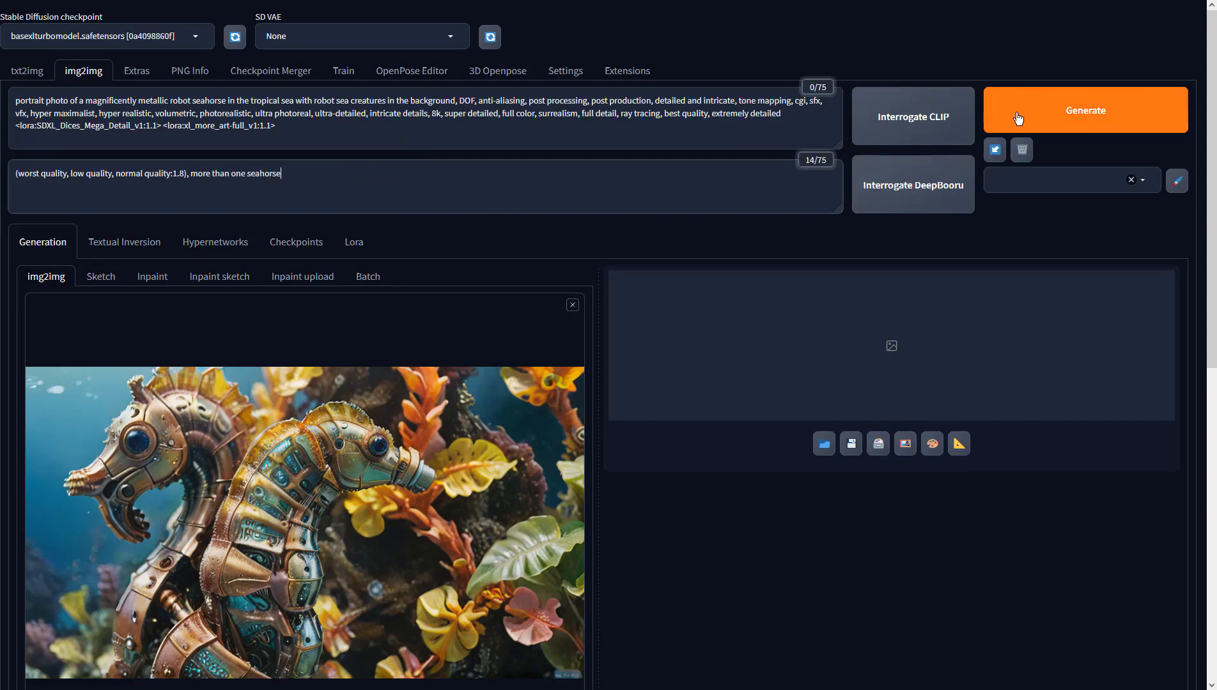
# Set the img2img sampling method to DPM++ SDE.
pyautogui.scroll(-6, 496, 366)
pyautogui.click(129, 473)
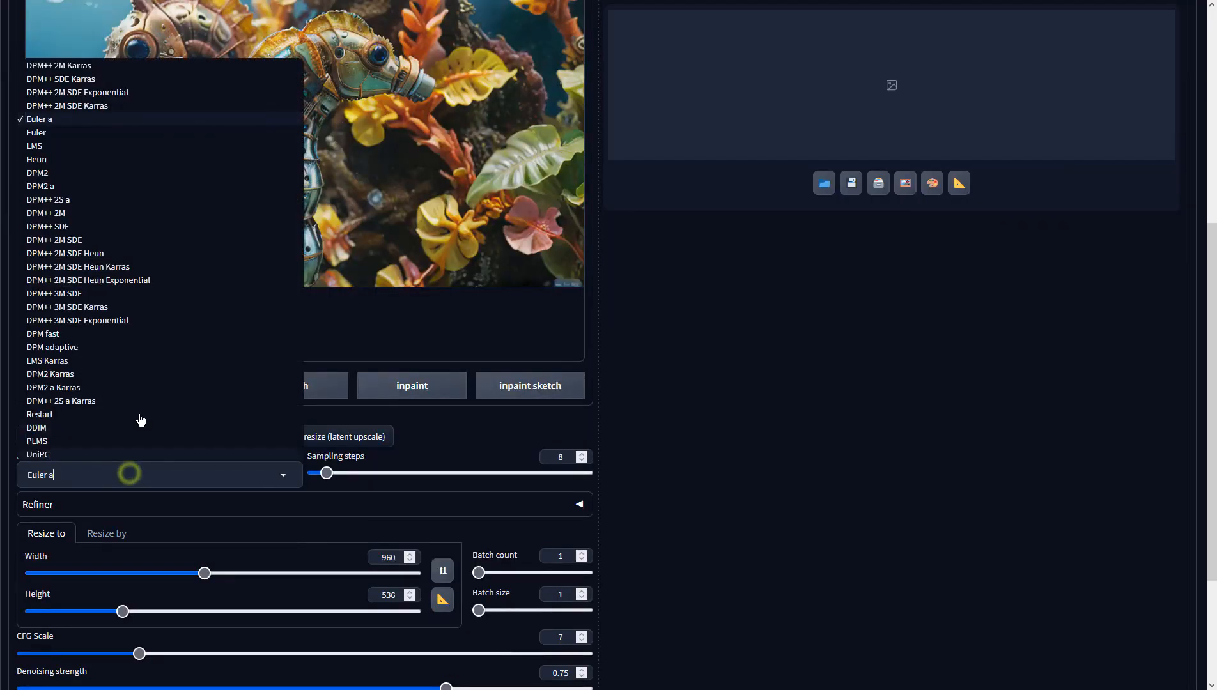
pyautogui.click(82, 228)
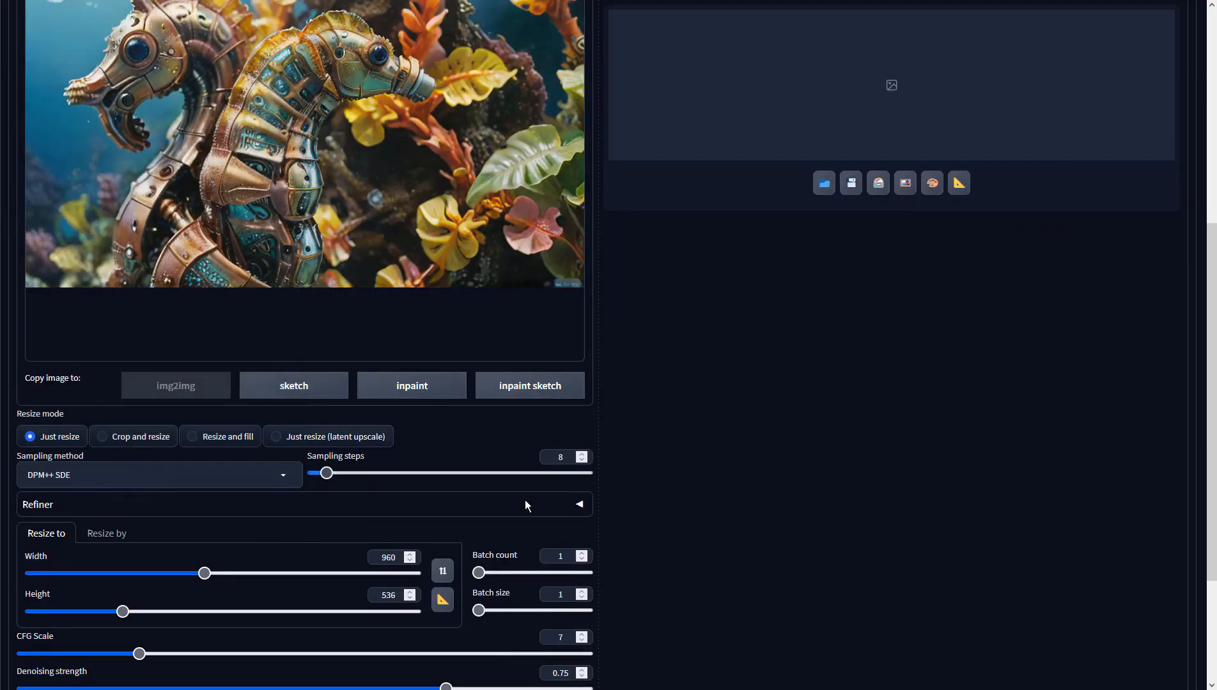
# Set the img2img CFG Scale to 2.
pyautogui.moveTo(566, 639); pyautogui.dragTo(555, 639)
pyautogui.write('2')
pyautogui.click(826, 572)
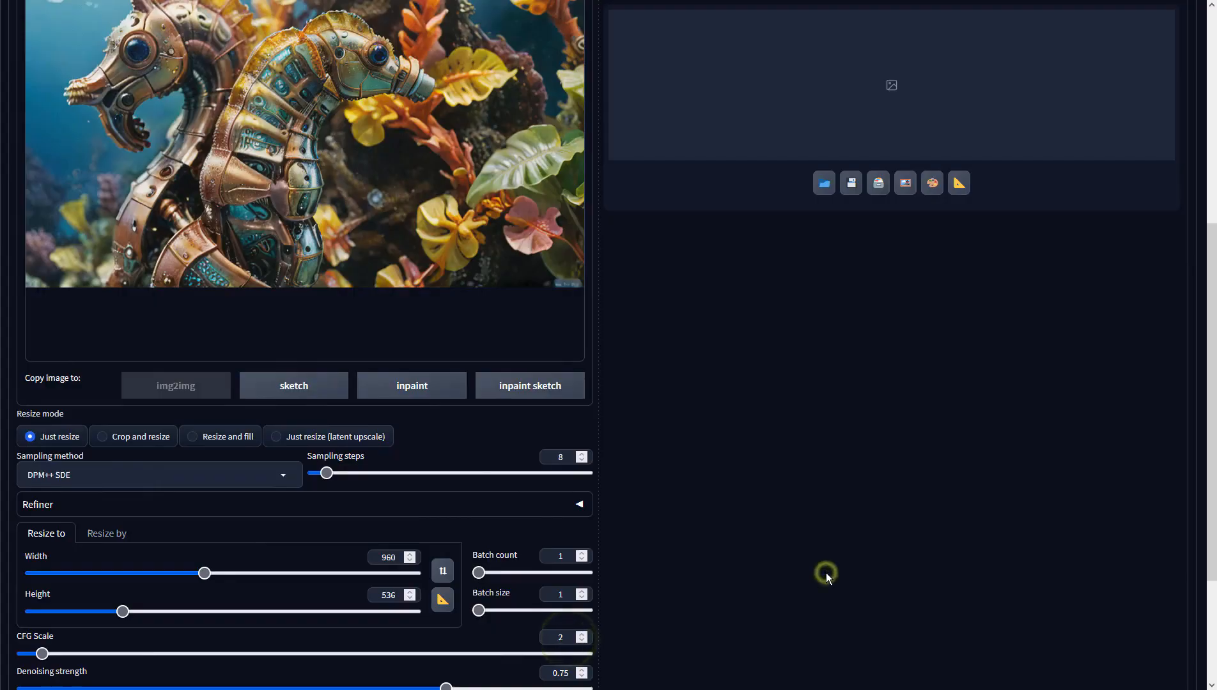
# Generate the img2img image from the two-seahorse picture, view the result at full size, and close the preview.
pyautogui.scroll(5, 826, 572)
pyautogui.click(1006, 128)
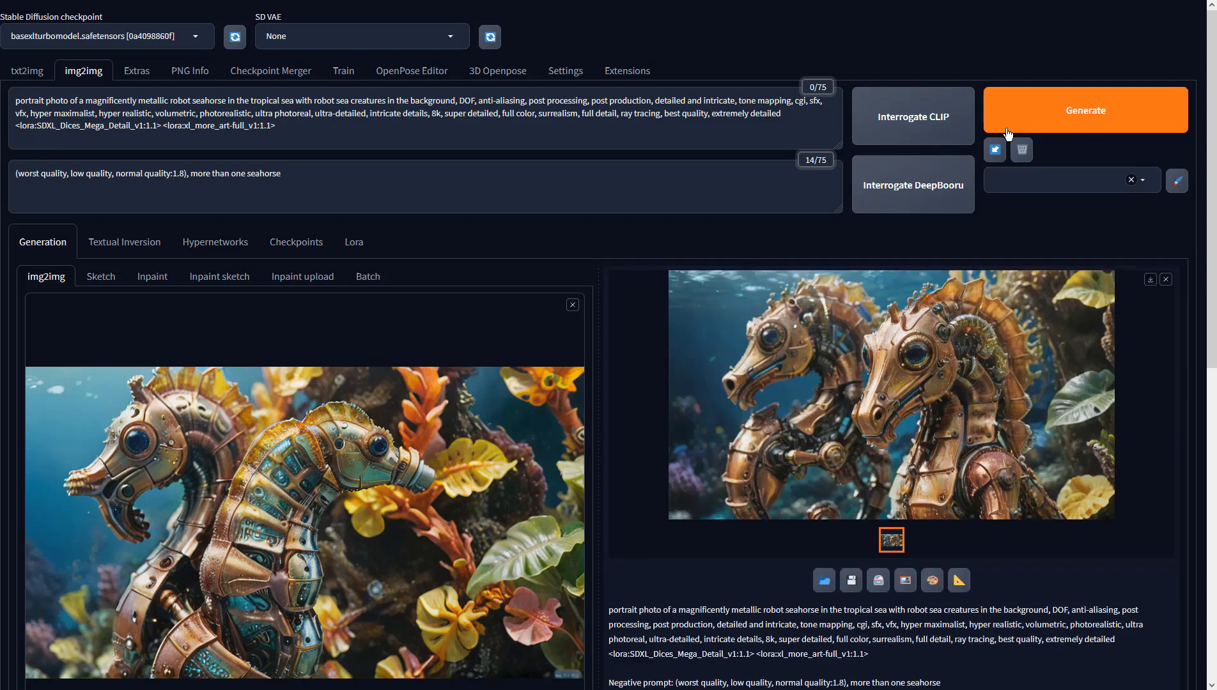
pyautogui.click(969, 377)
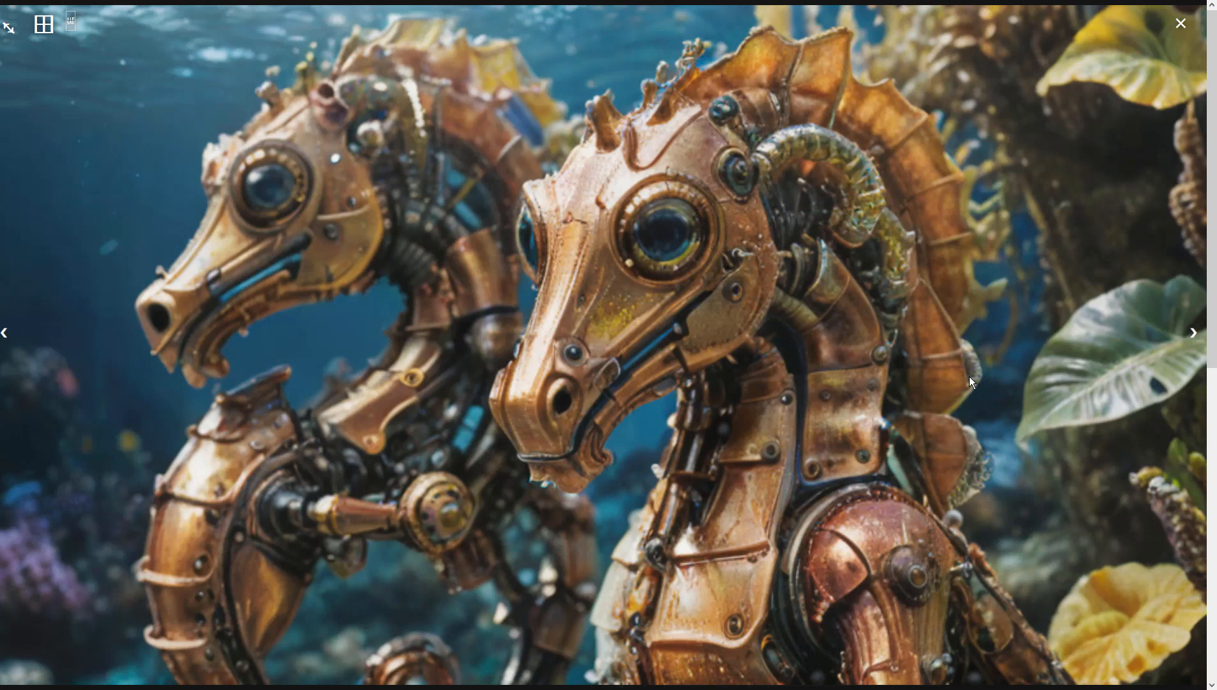
pyautogui.click(969, 376)
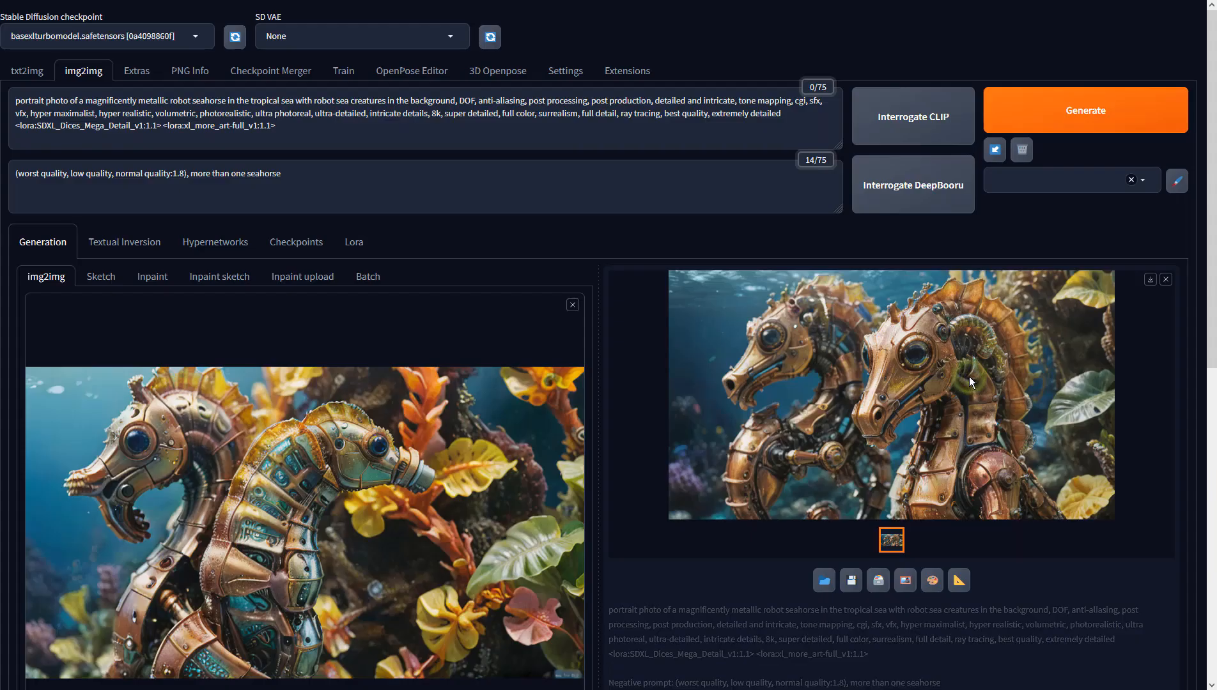
# Send the result to Extras, process it with the 4x-UltraSharp upscaler at a resize factor of 1, and view it at full size.
pyautogui.click(959, 582)
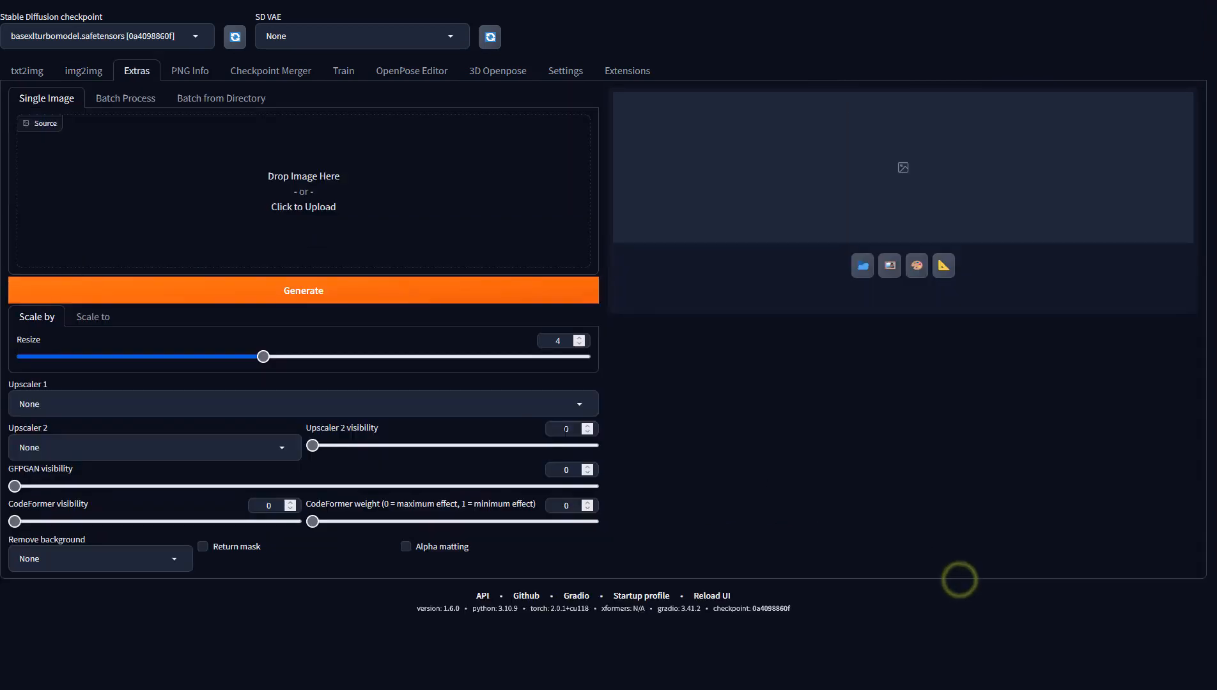
pyautogui.click(396, 397)
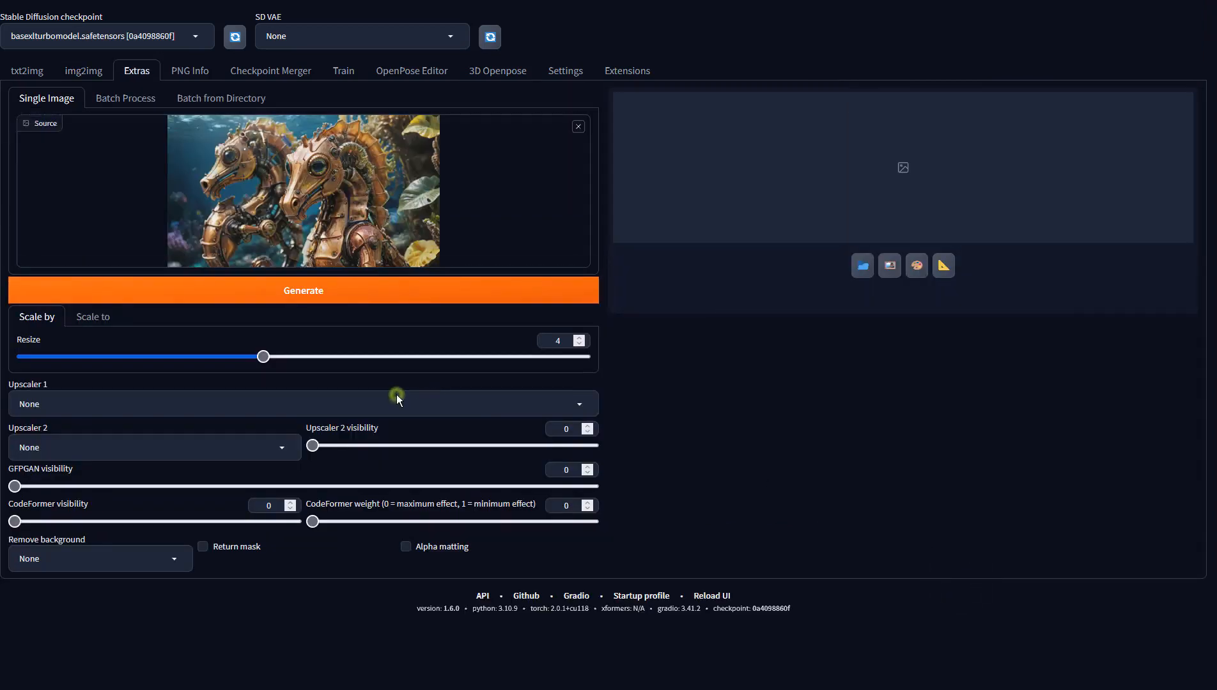
pyautogui.click(55, 304)
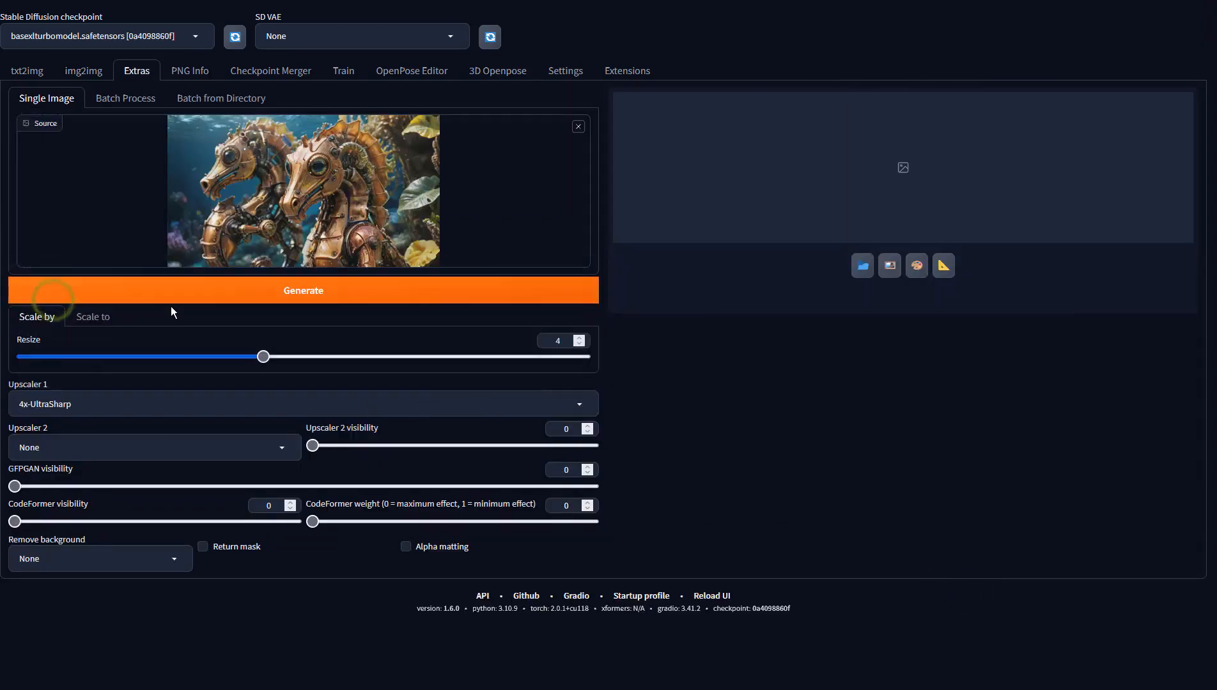
pyautogui.doubleClick(558, 341)
pyautogui.write('1')
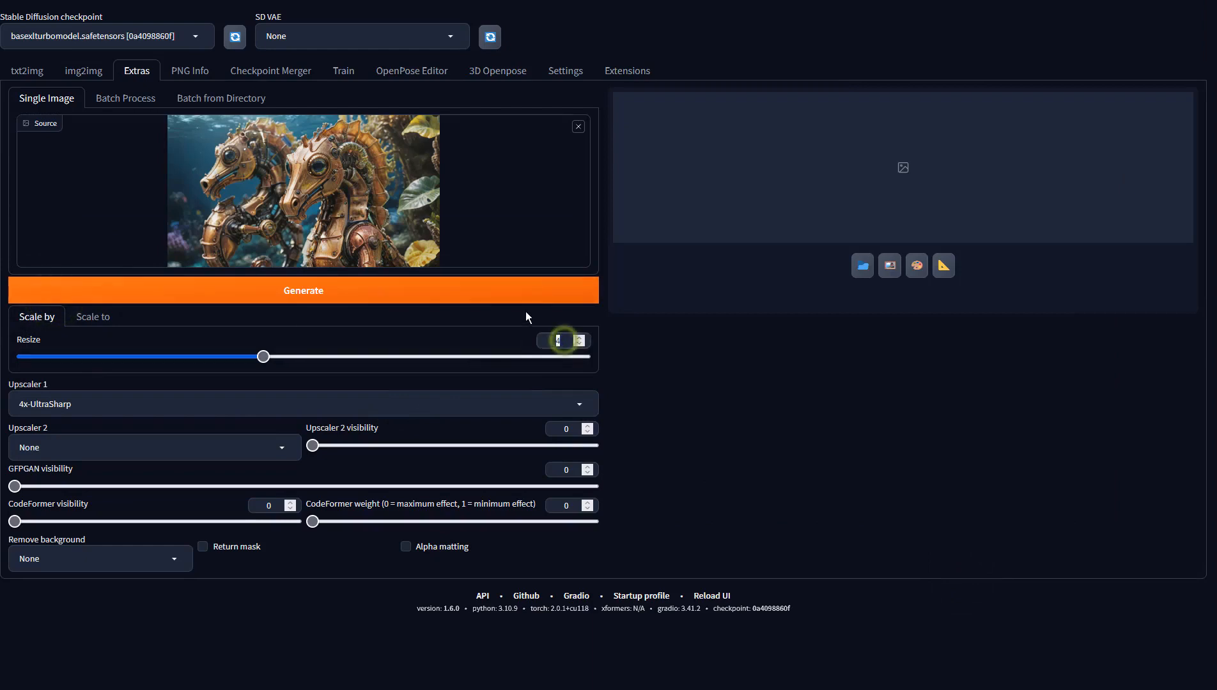
pyautogui.click(536, 294)
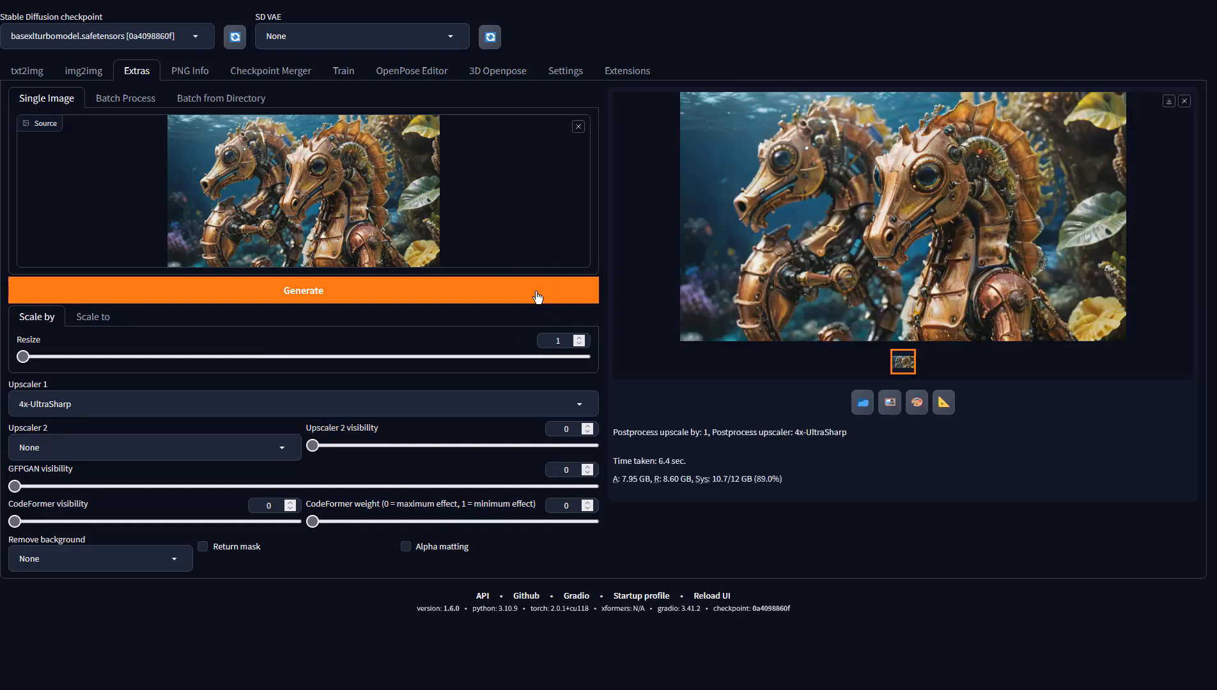
pyautogui.click(804, 265)
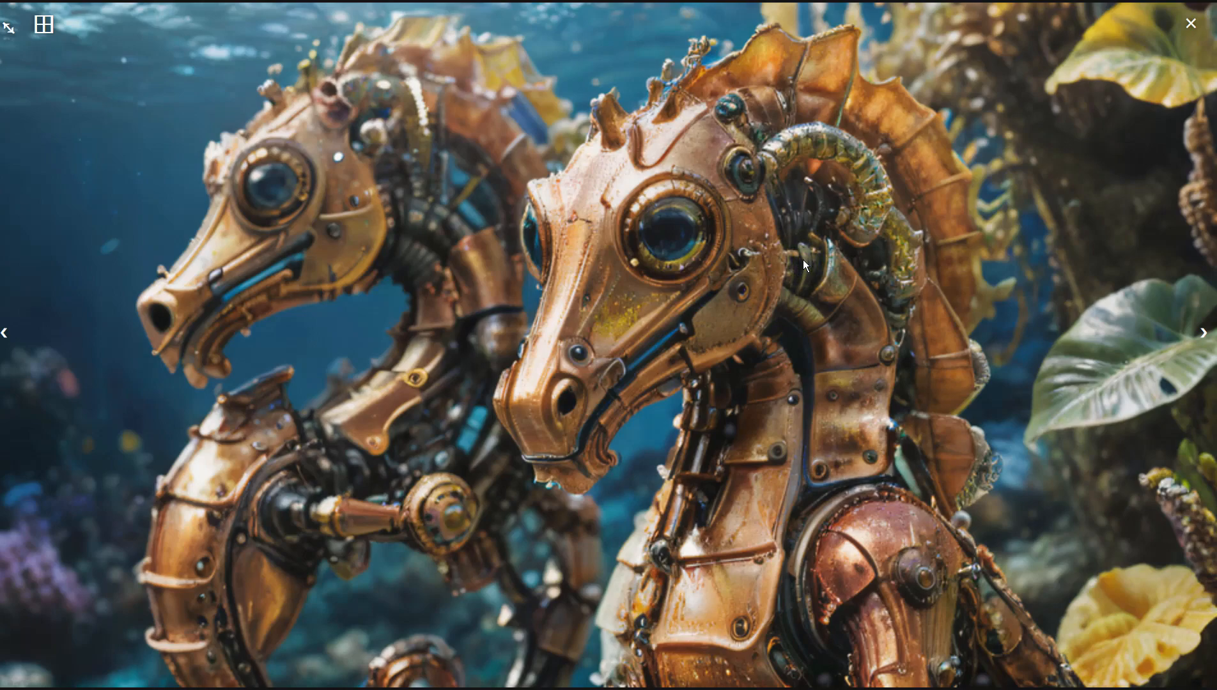
pyautogui.click(802, 260)
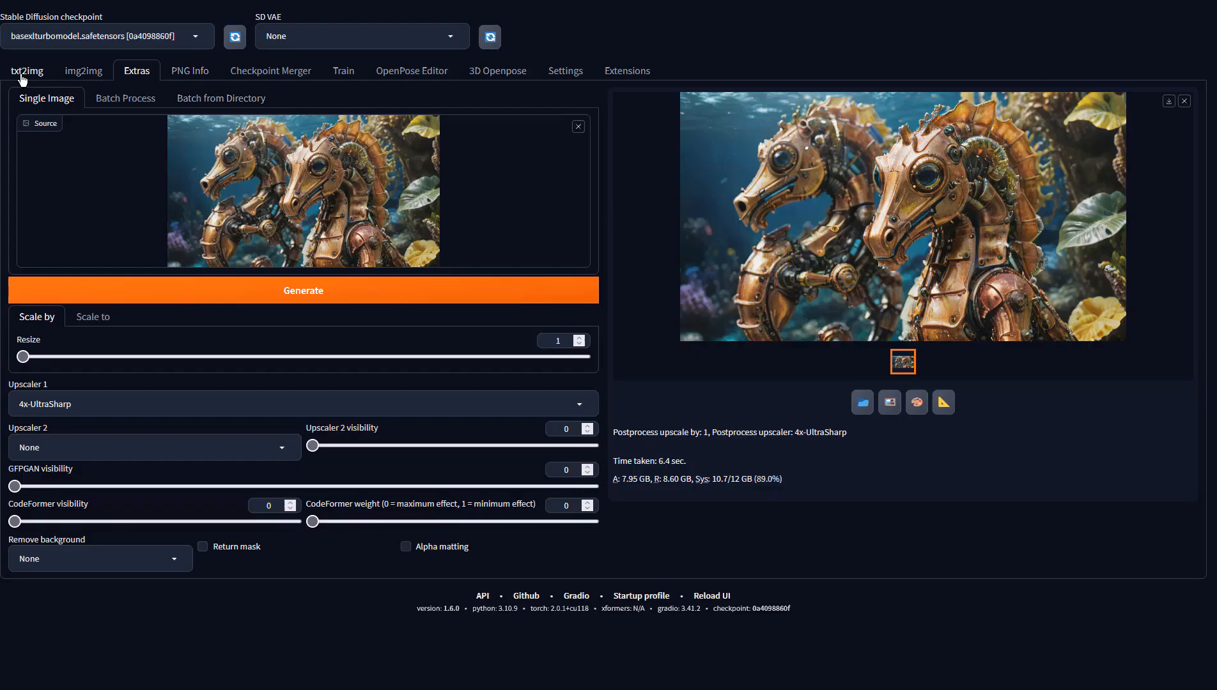
# Return to img2img, reuse its latest result as the source image, generate again, and view the new image at full size.
pyautogui.click(18, 75)
pyautogui.click(77, 70)
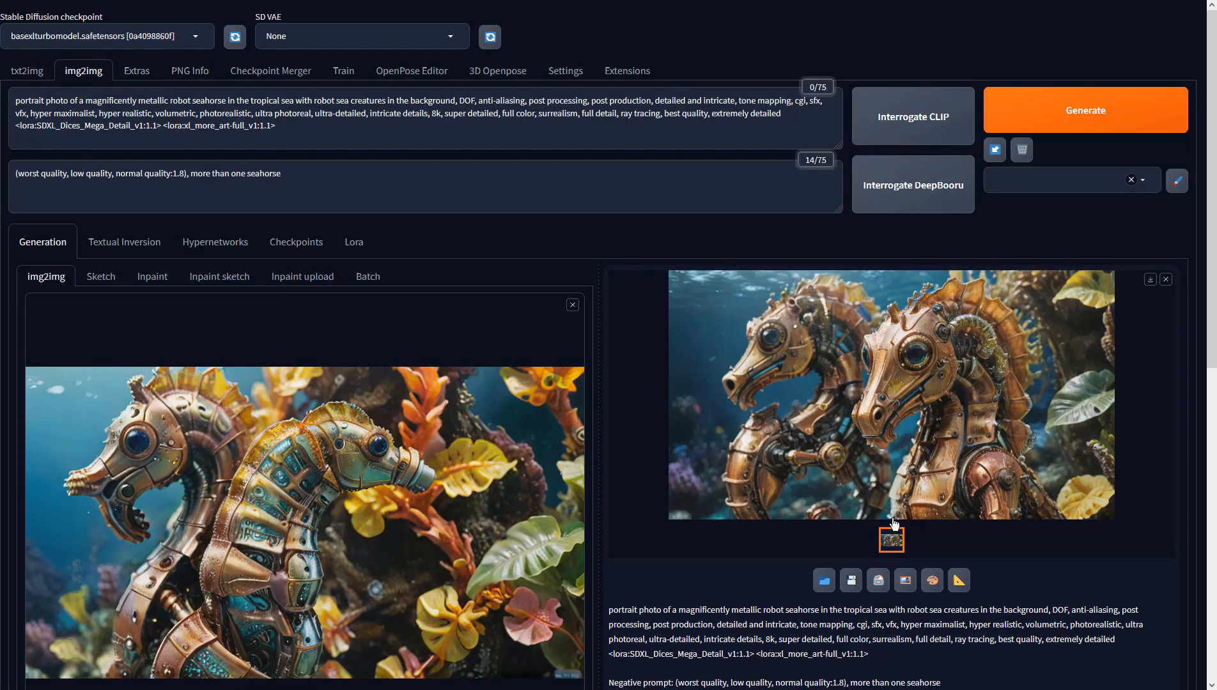
pyautogui.click(903, 578)
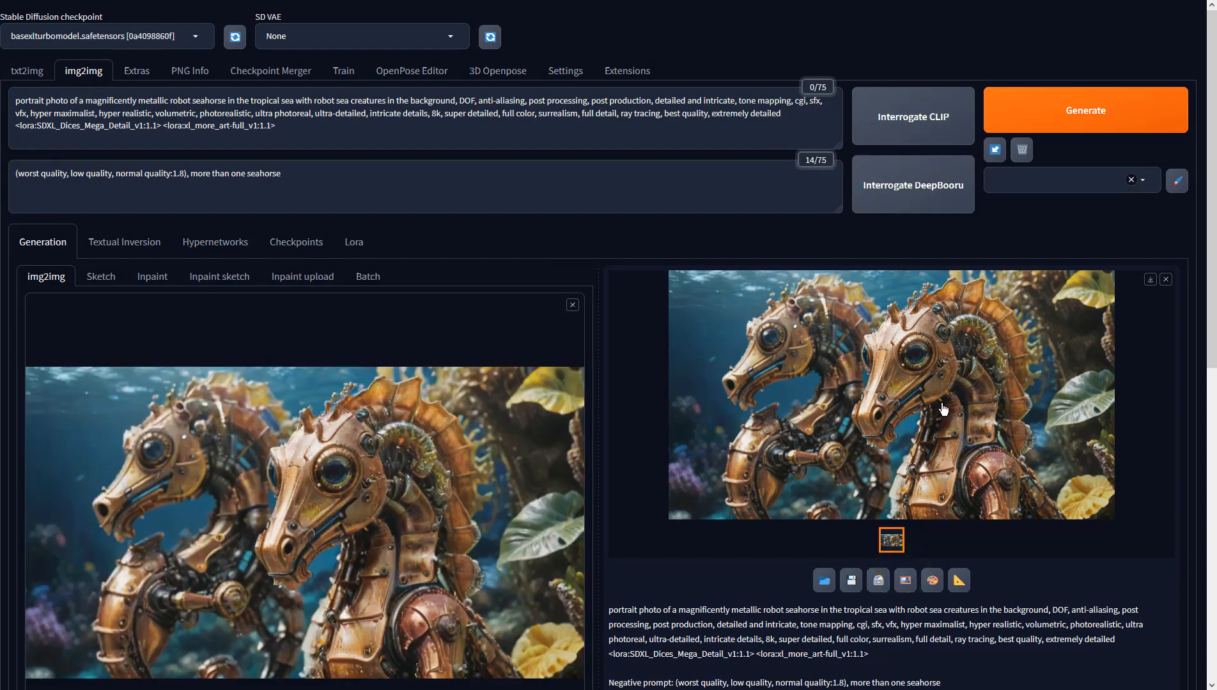
pyautogui.click(1091, 111)
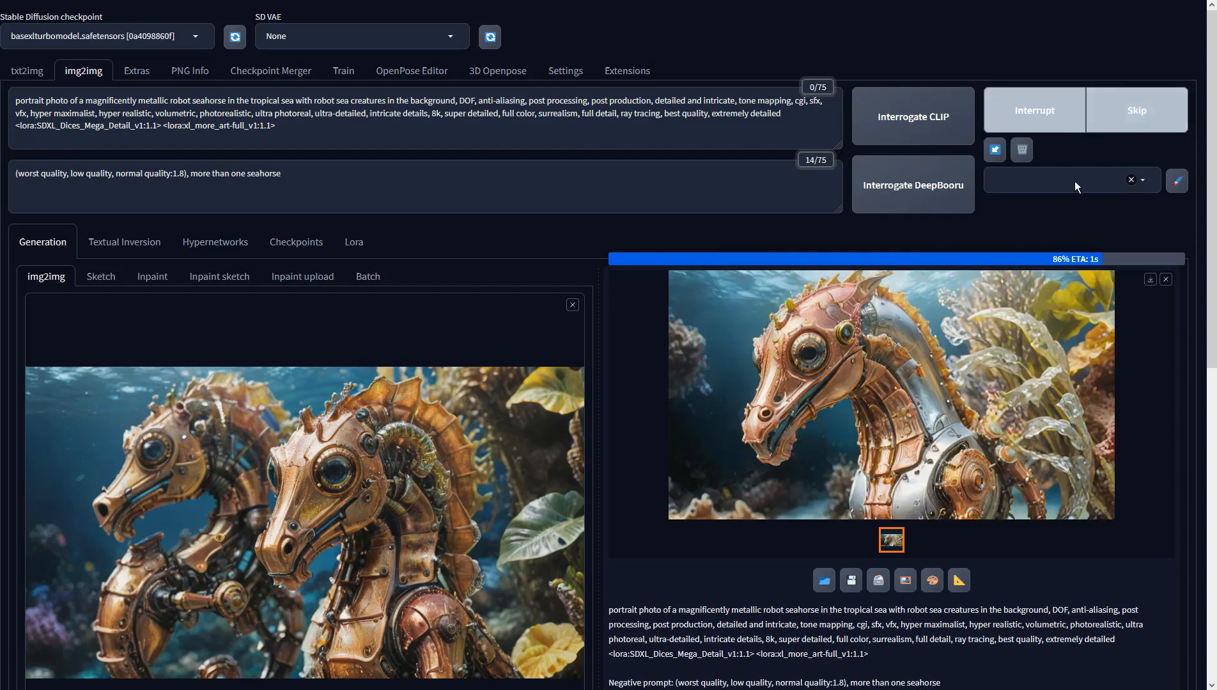
pyautogui.click(1029, 345)
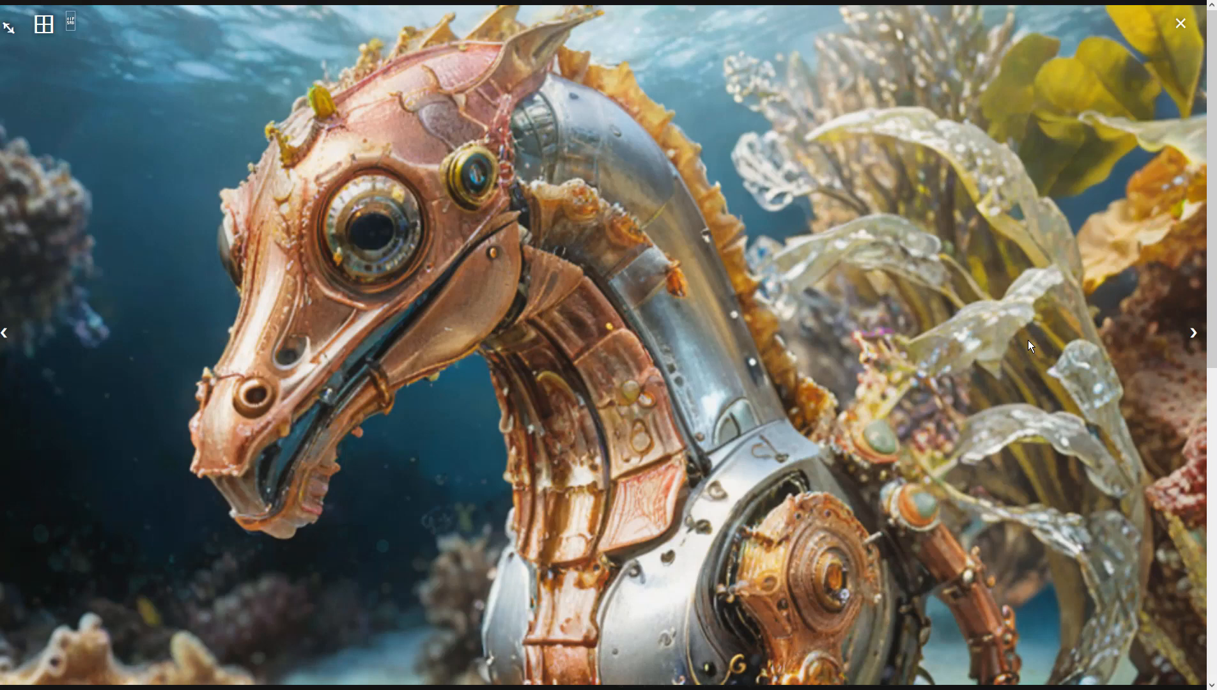
pyautogui.click(1027, 340)
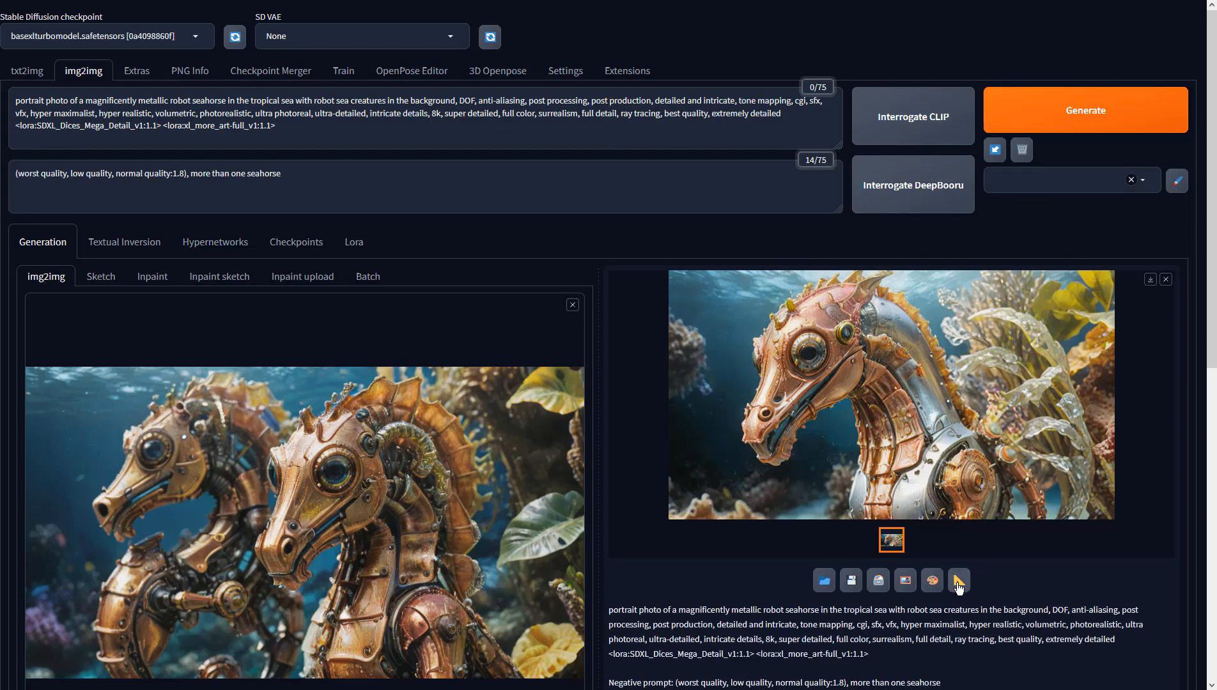
# Send the copper and silver seahorse image to Extras, process it with 4x-UltraSharp at resize 1, and view the result at full size.
pyautogui.click(957, 581)
pyautogui.click(375, 292)
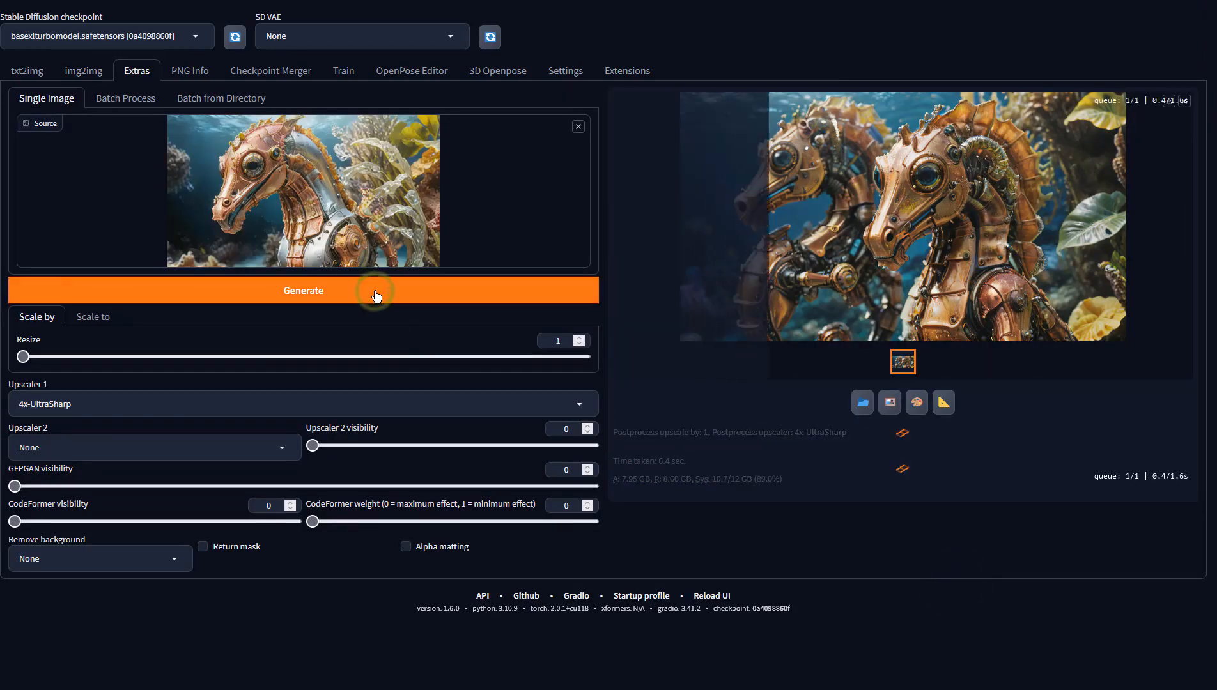
pyautogui.click(959, 233)
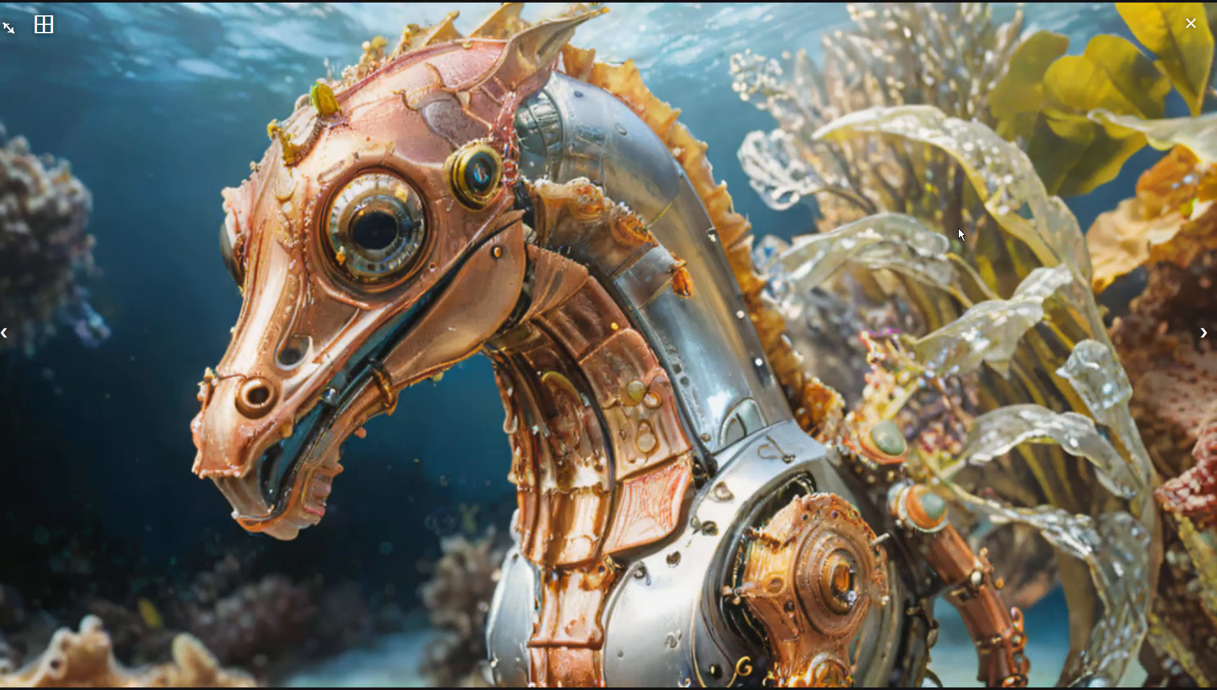
pyautogui.click(957, 228)
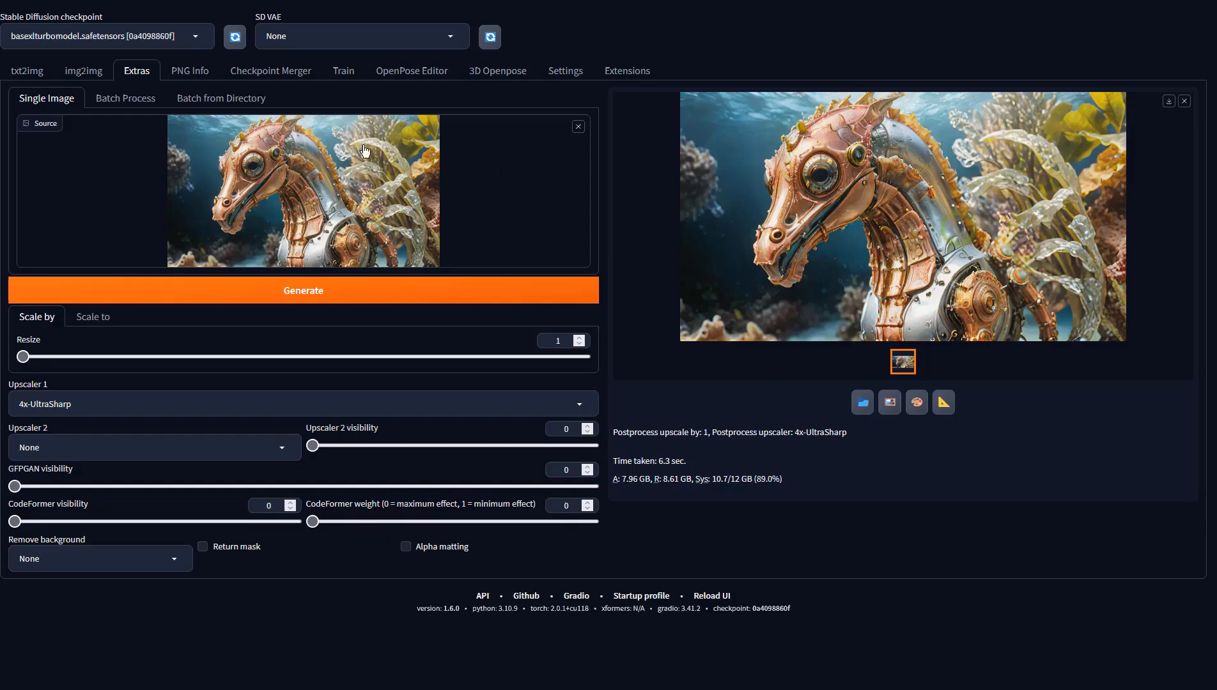
# Back in img2img, use the copper and silver seahorse as the source, generate a new version, and inspect it at full size.
pyautogui.click(88, 71)
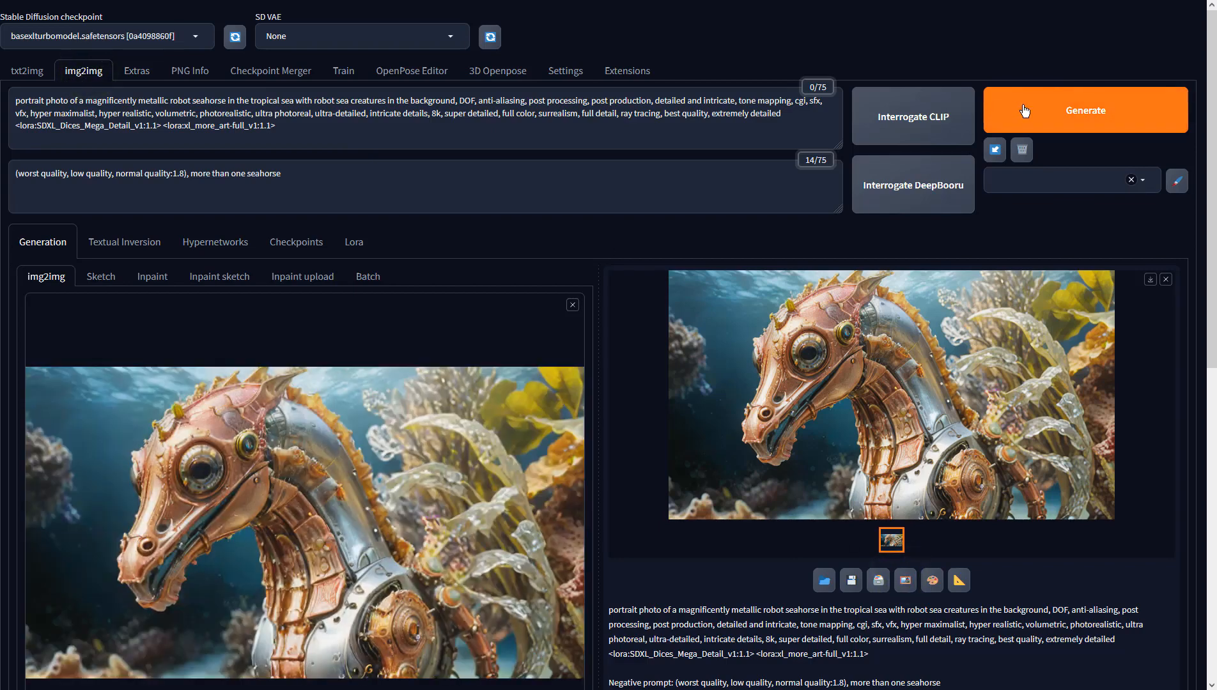
pyautogui.click(1023, 110)
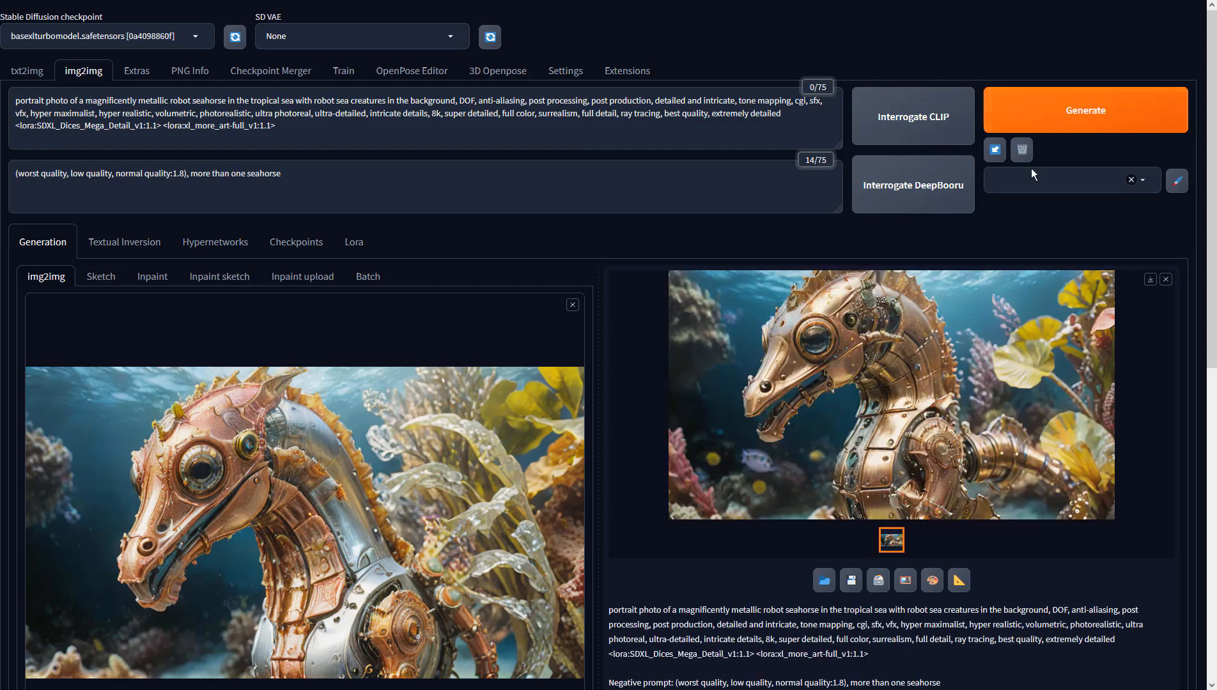
pyautogui.click(1032, 355)
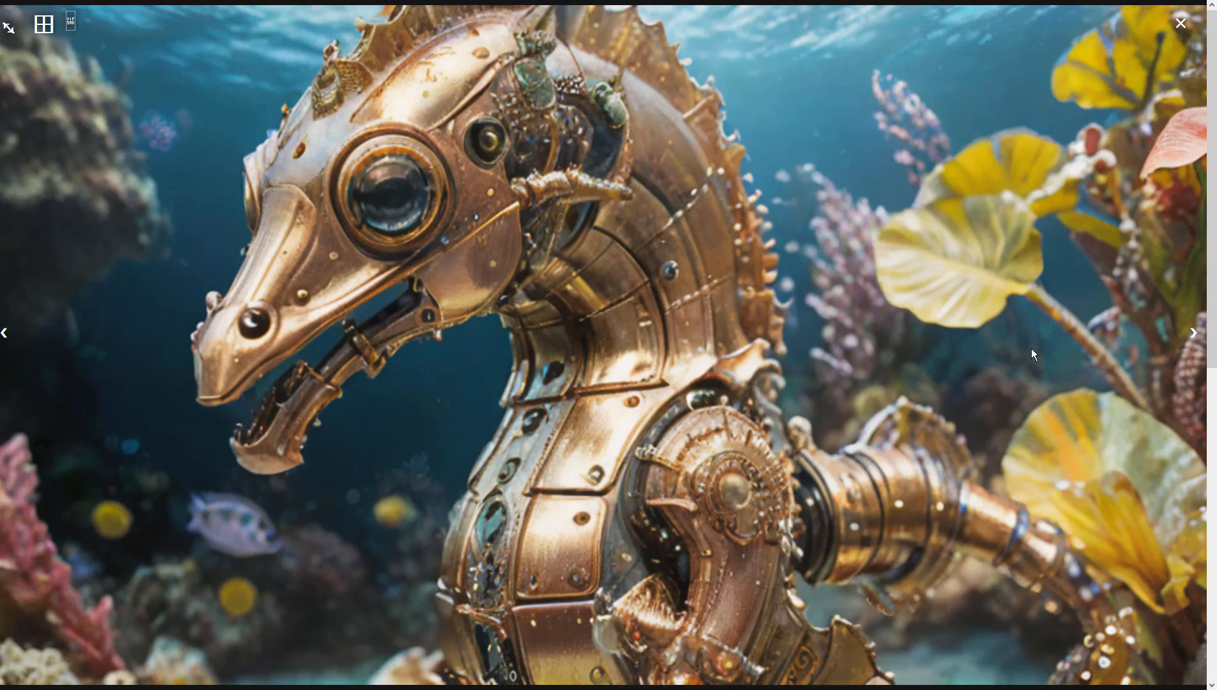
pyautogui.click(1032, 352)
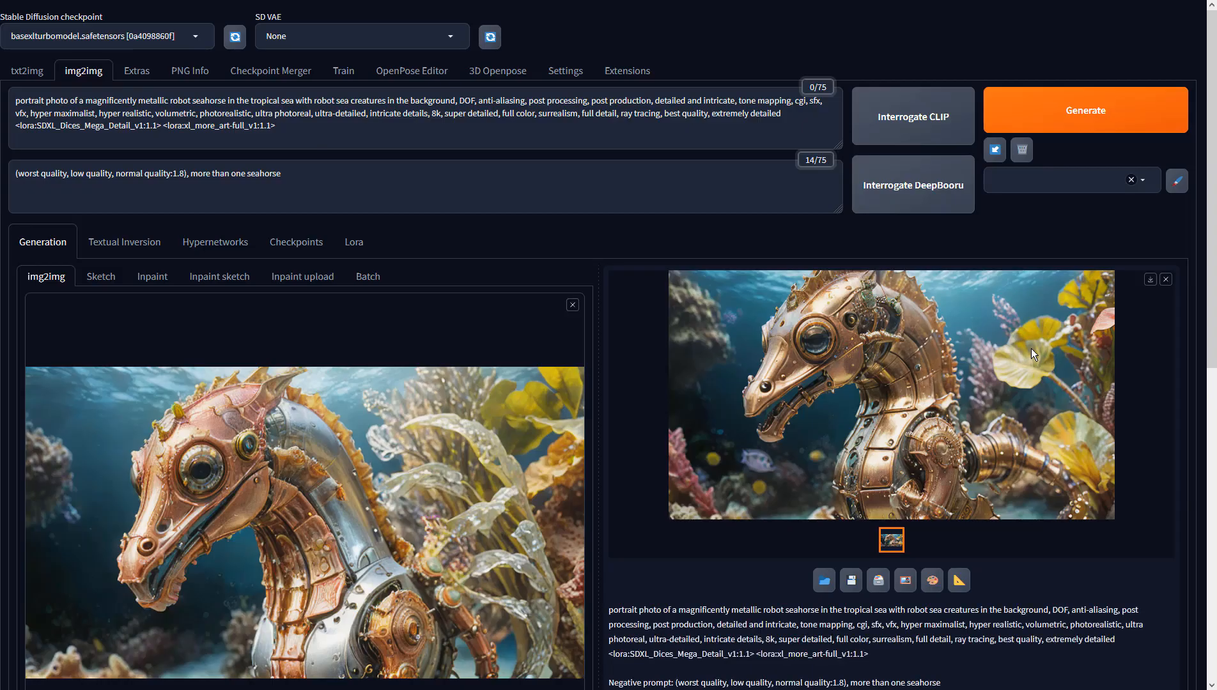
# Send the bronze seahorse result back to img2img, generate another version from it, and check that version at full size.
pyautogui.click(902, 580)
pyautogui.click(1046, 127)
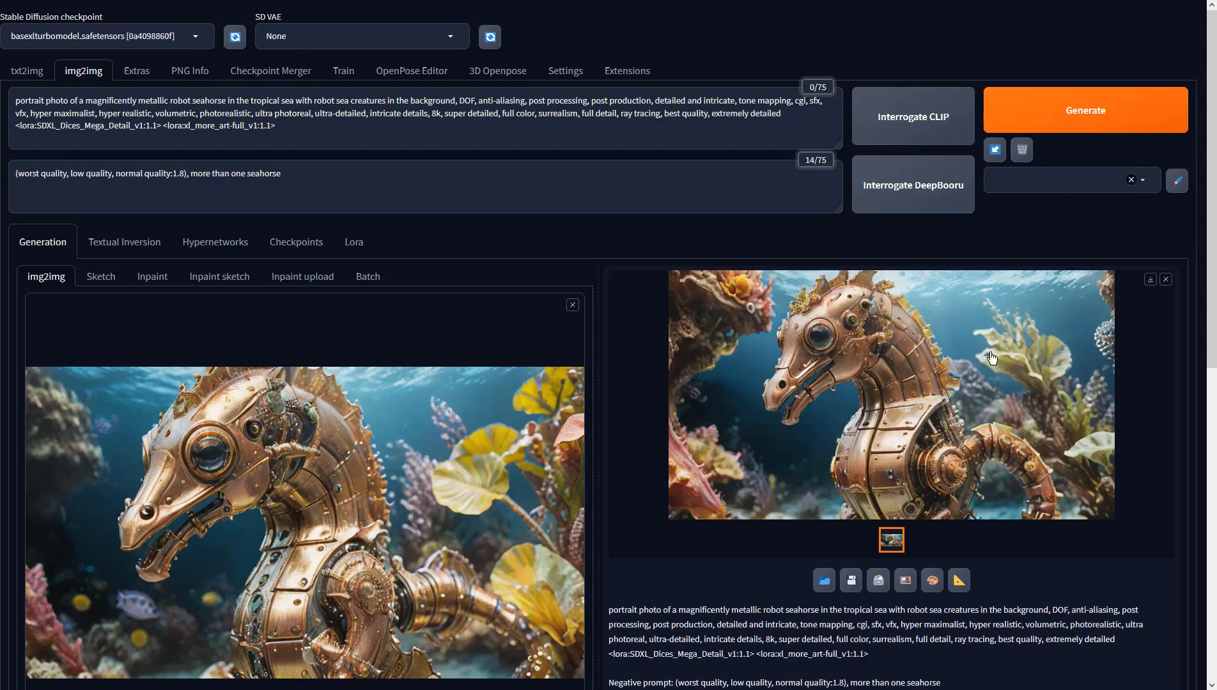
pyautogui.click(992, 357)
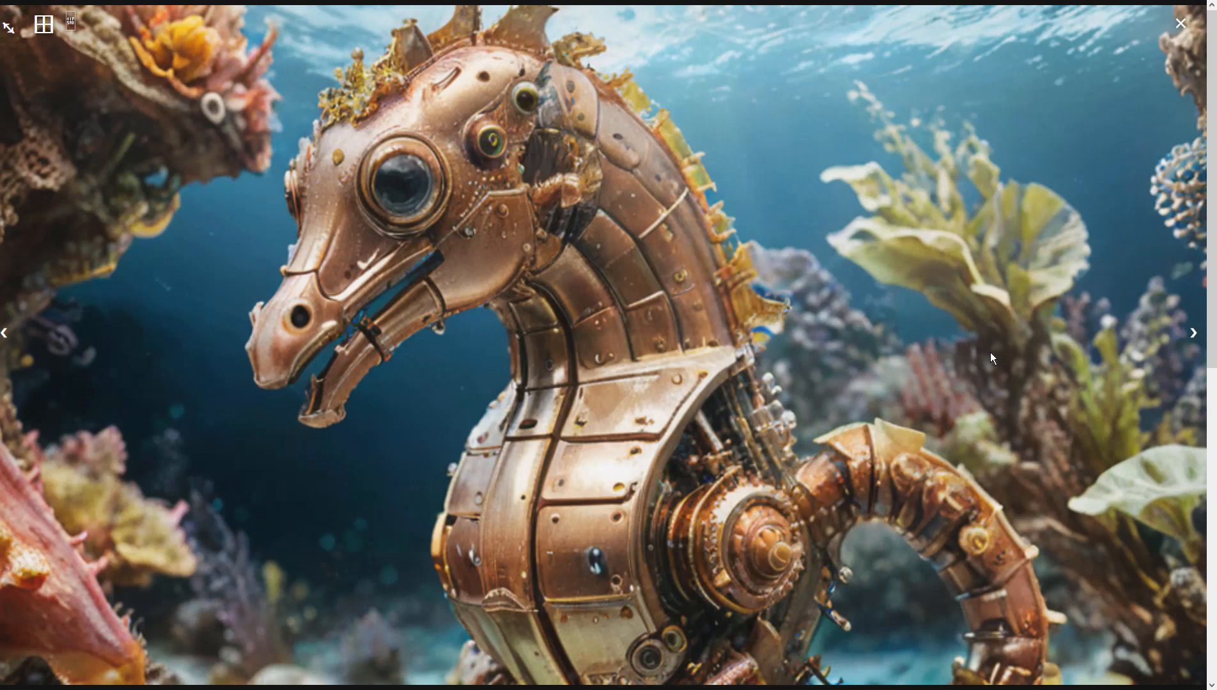
pyautogui.click(990, 358)
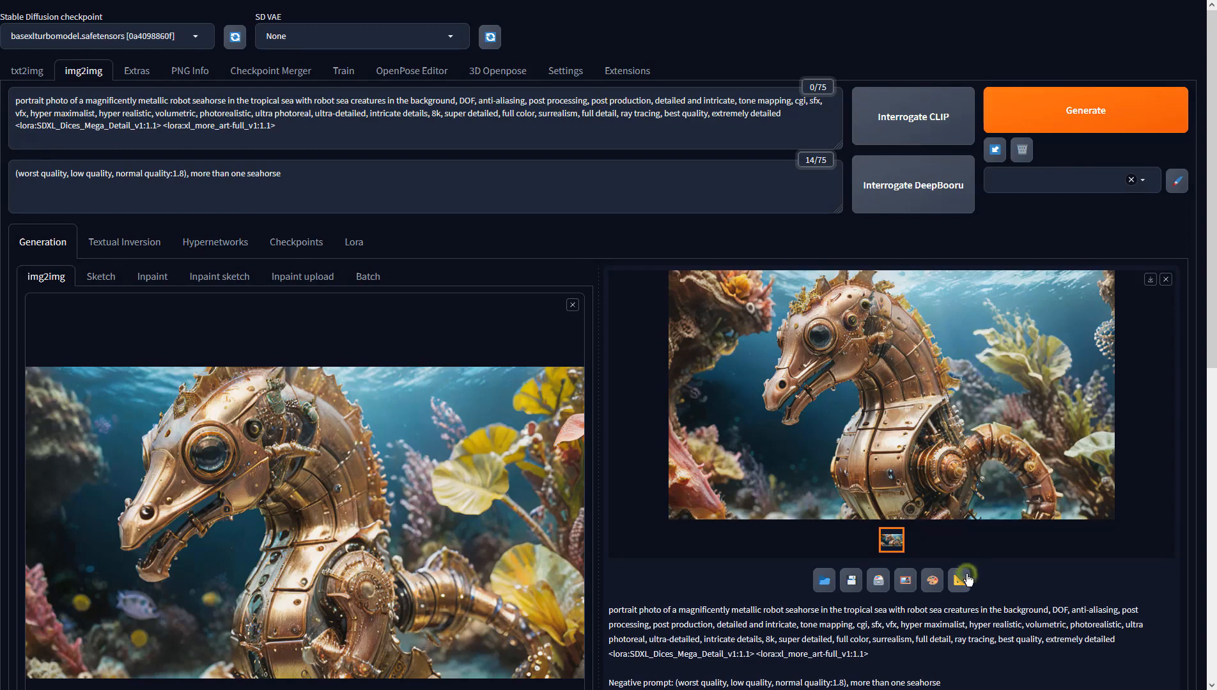
# Send the curled-tail seahorse image to Extras, process it with 4x-UltraSharp at resize 1, and open the result at full size.
pyautogui.click(967, 579)
pyautogui.click(476, 289)
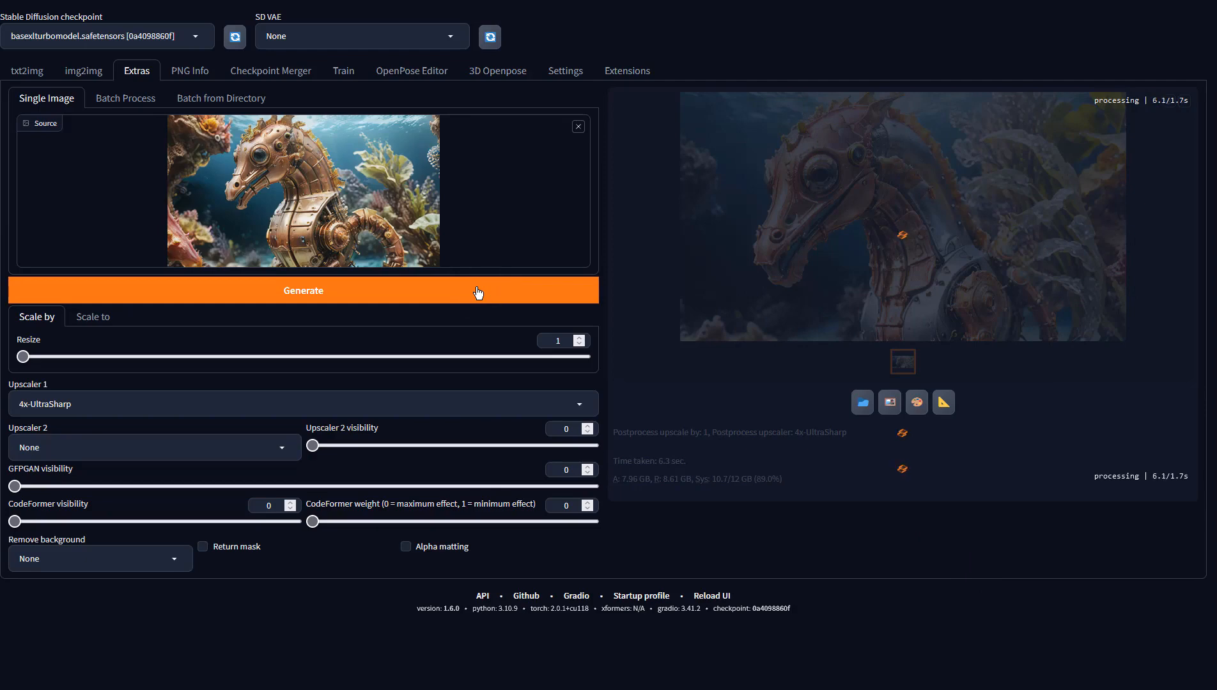
pyautogui.click(866, 274)
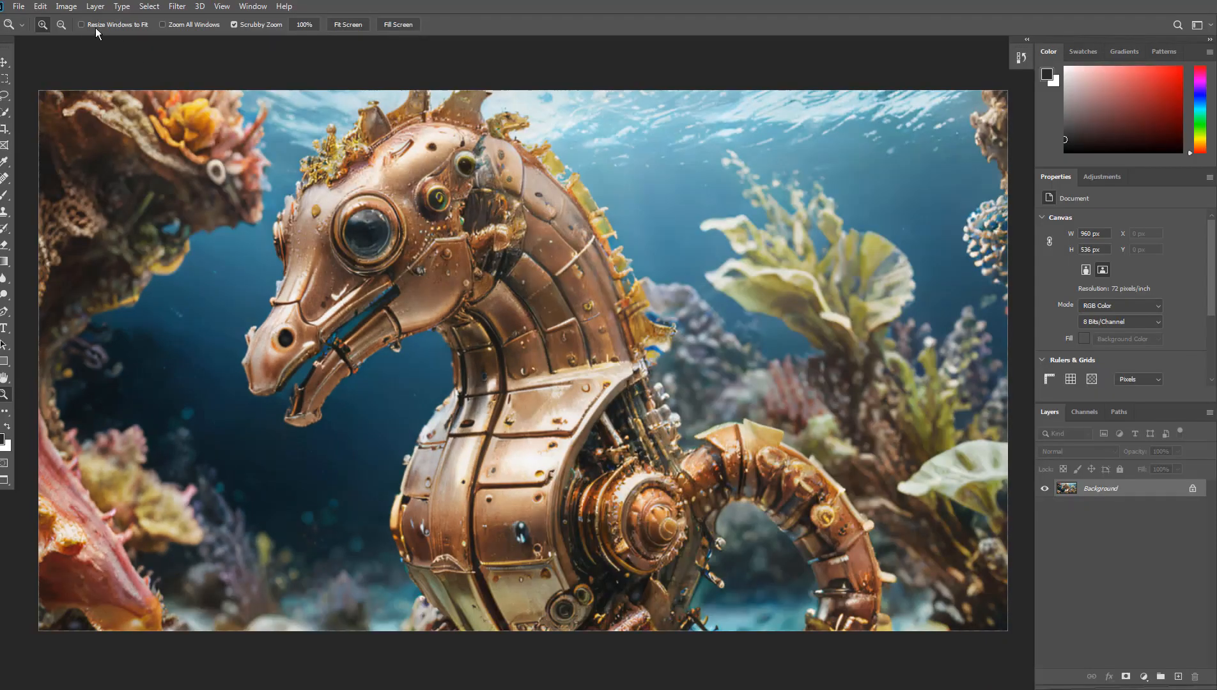
# In Photoshop, apply a Vibrance adjustment to the seahorse image with vibrance +87 and saturation +44.
pyautogui.click(67, 7)
pyautogui.moveTo(83, 38)
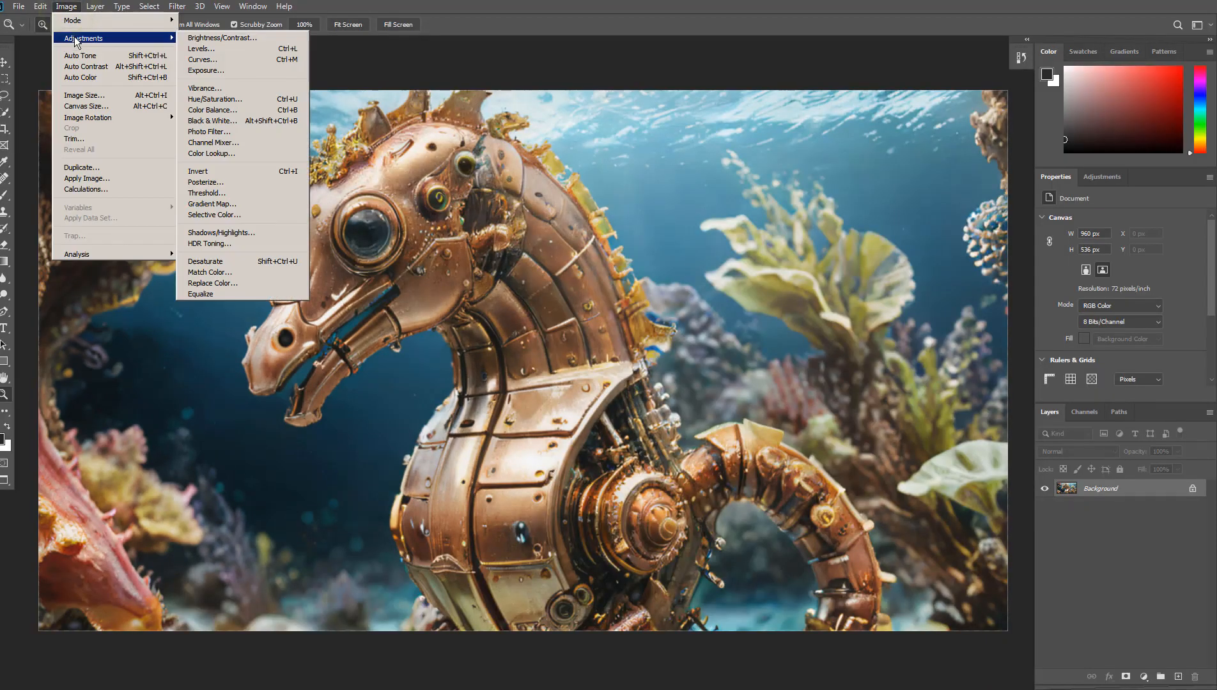
pyautogui.click(235, 91)
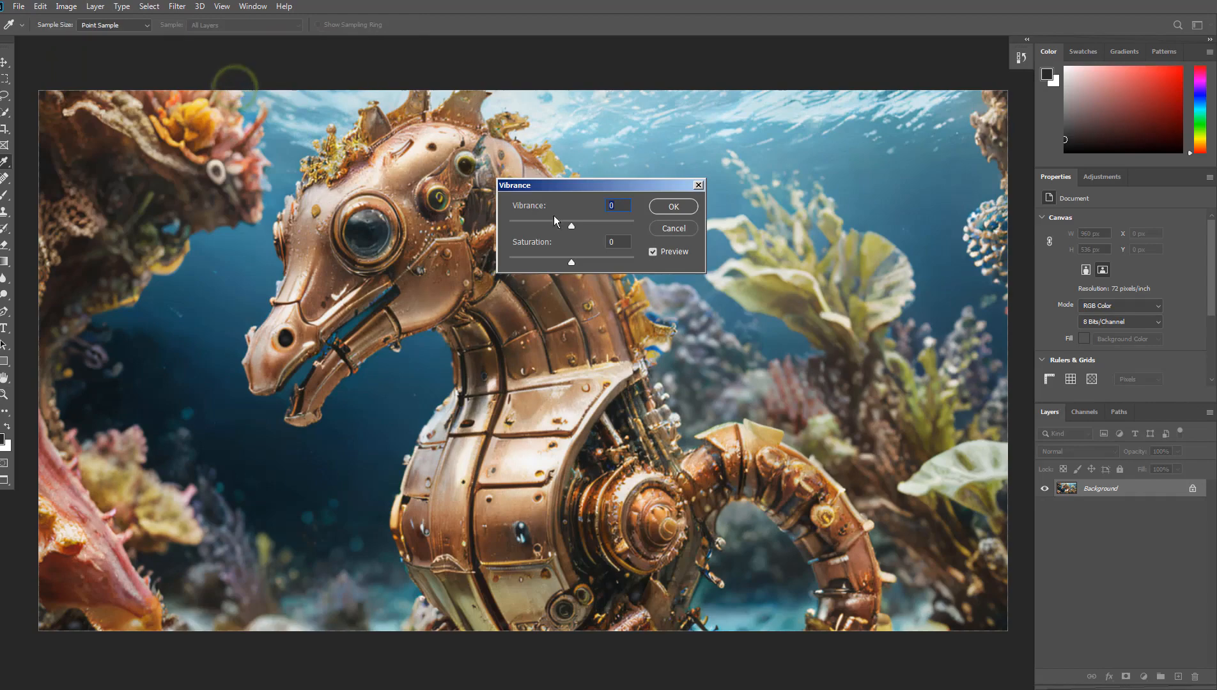
pyautogui.moveTo(570, 226); pyautogui.dragTo(626, 226)
pyautogui.moveTo(571, 262); pyautogui.dragTo(599, 265)
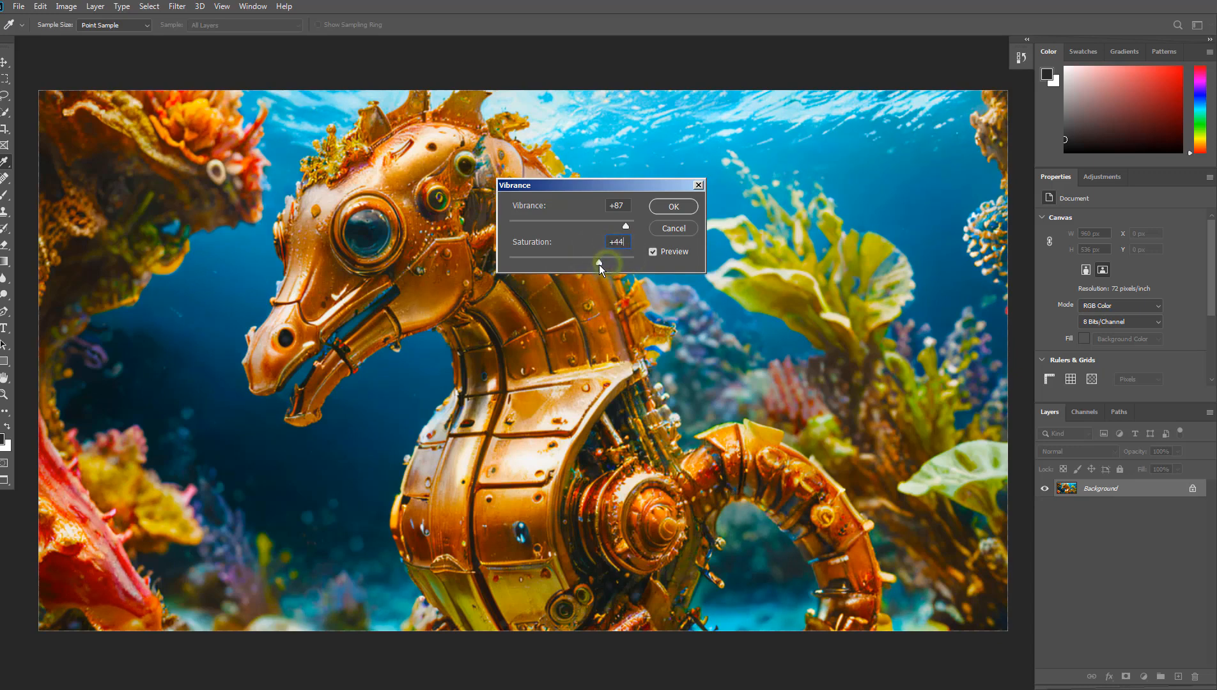
pyautogui.click(674, 206)
pyautogui.press('z')
# Apply Auto Contrast, Auto Tone and Auto Color to the seahorse image.
pyautogui.click(66, 6)
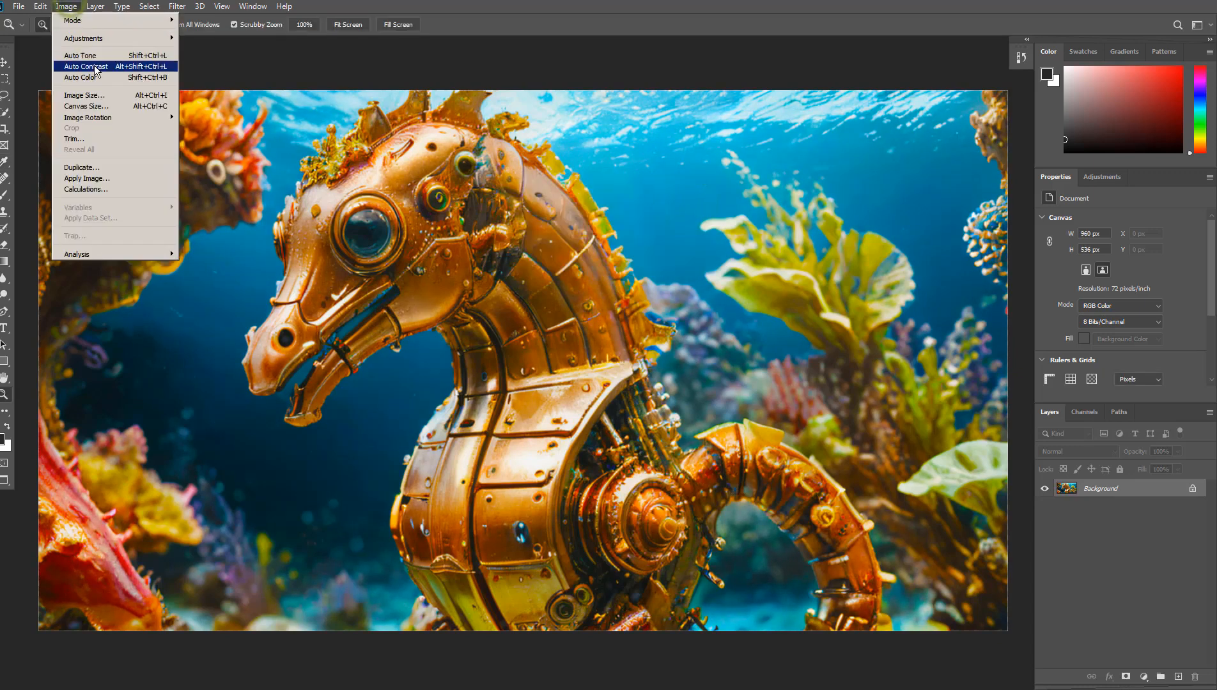
pyautogui.click(94, 66)
pyautogui.click(67, 7)
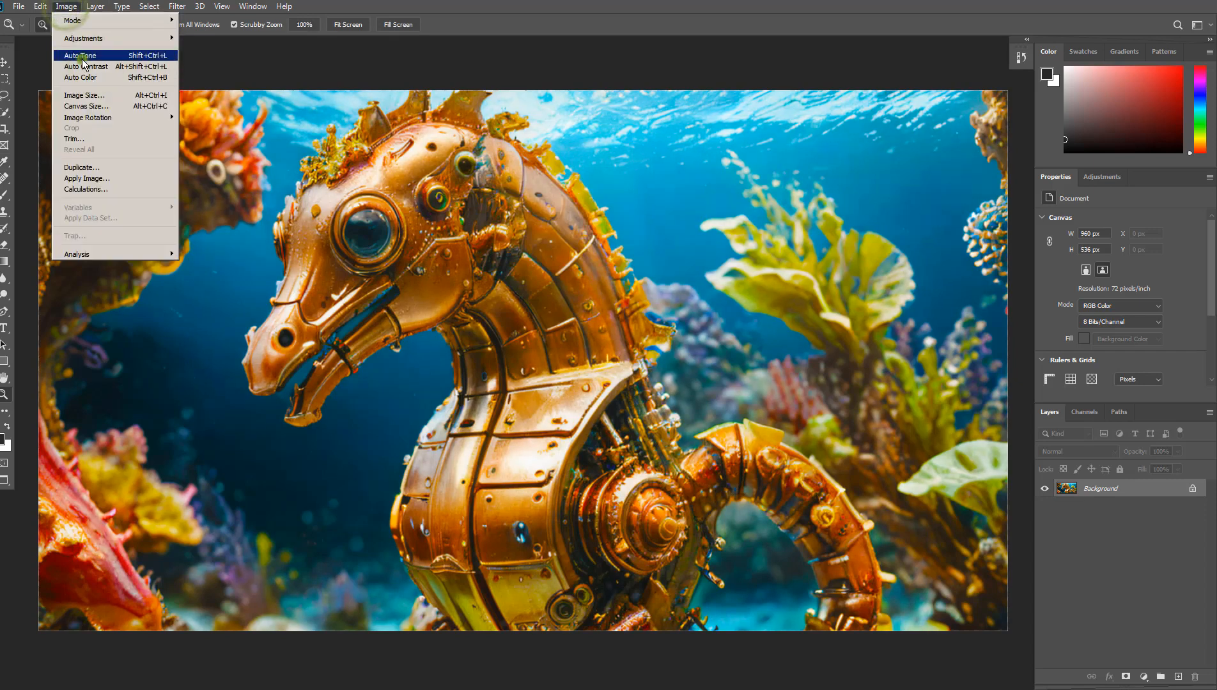
pyautogui.click(82, 56)
pyautogui.click(66, 7)
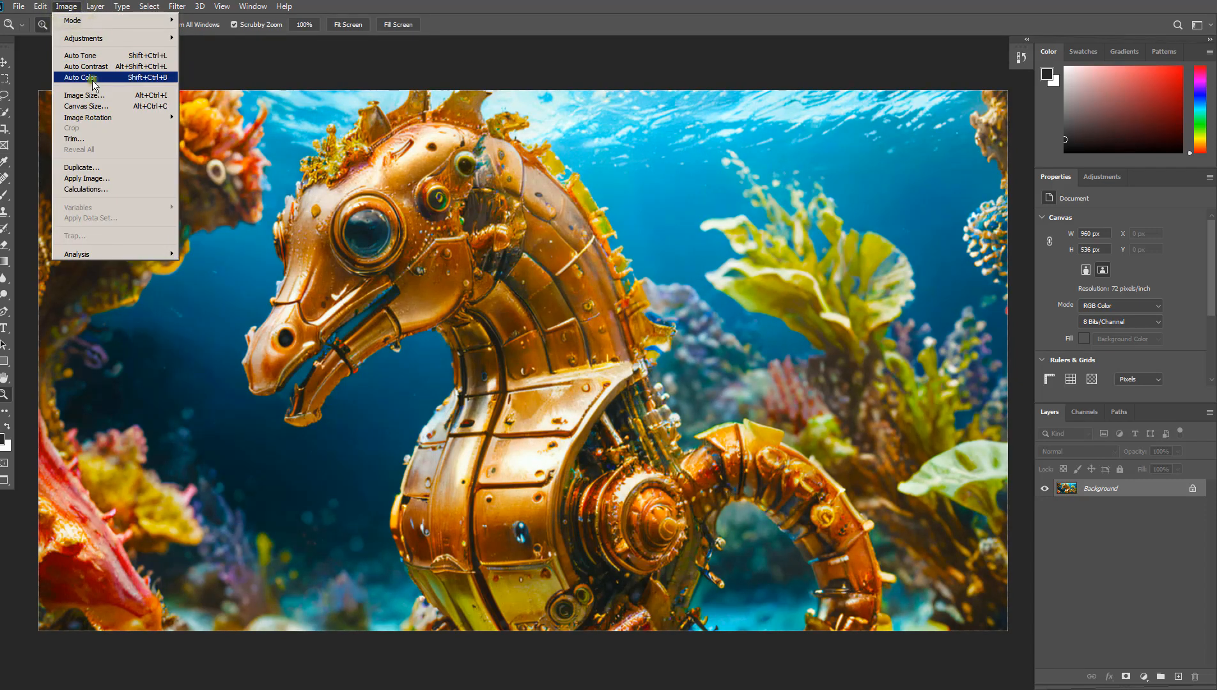
pyautogui.click(92, 77)
# Apply a Levels adjustment to the seahorse image that darkens the RGB midtones very slightly.
pyautogui.click(66, 6)
pyautogui.moveTo(129, 43)
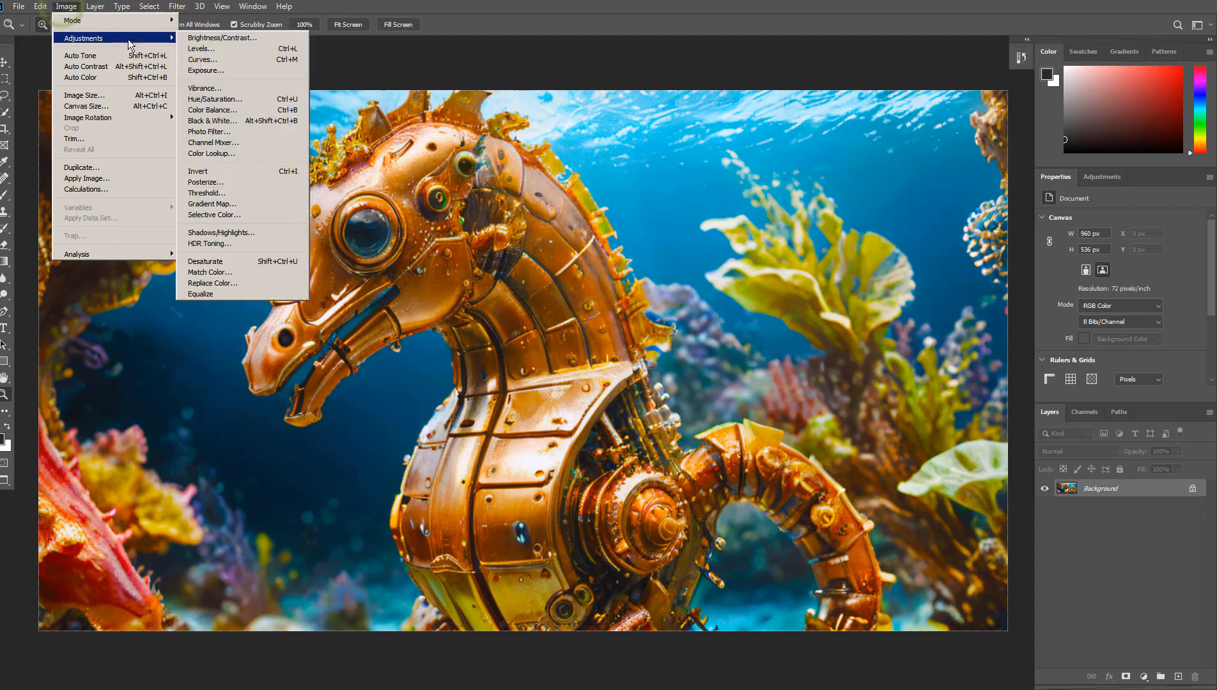
pyautogui.click(221, 51)
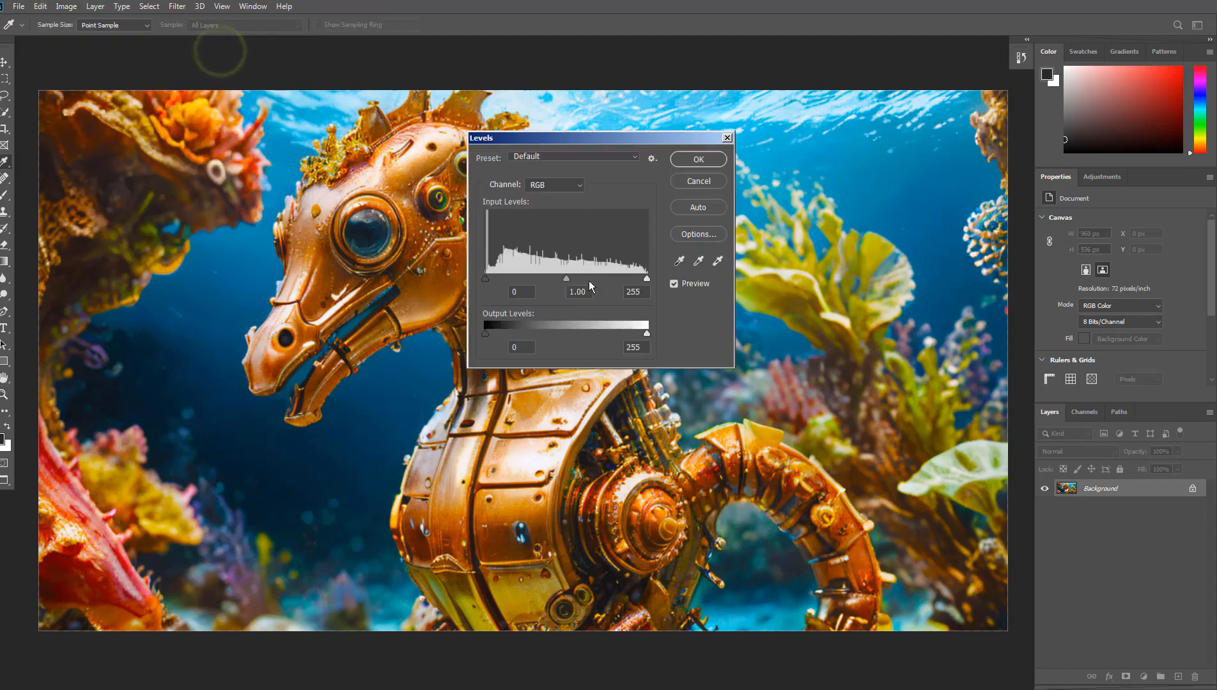
pyautogui.moveTo(567, 277); pyautogui.dragTo(570, 277)
pyautogui.click(696, 158)
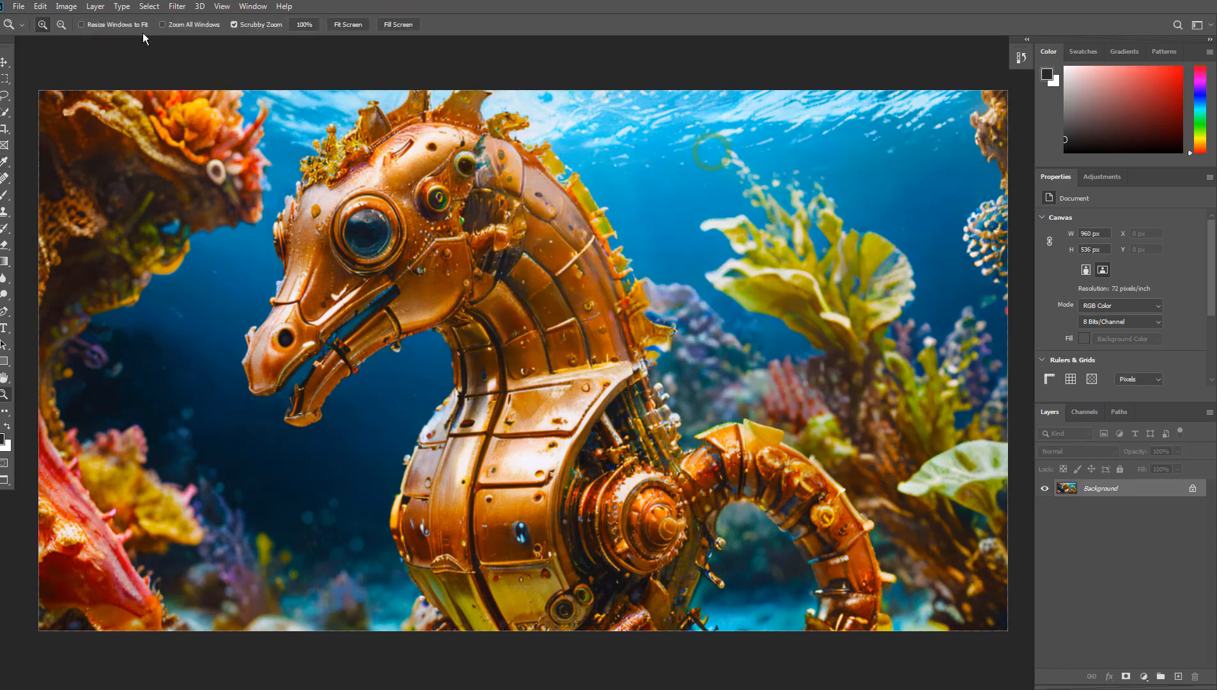
# Apply an Exposure adjustment to the seahorse image with exposure +0.24 and offset -0.002.
pyautogui.click(68, 7)
pyautogui.moveTo(76, 36)
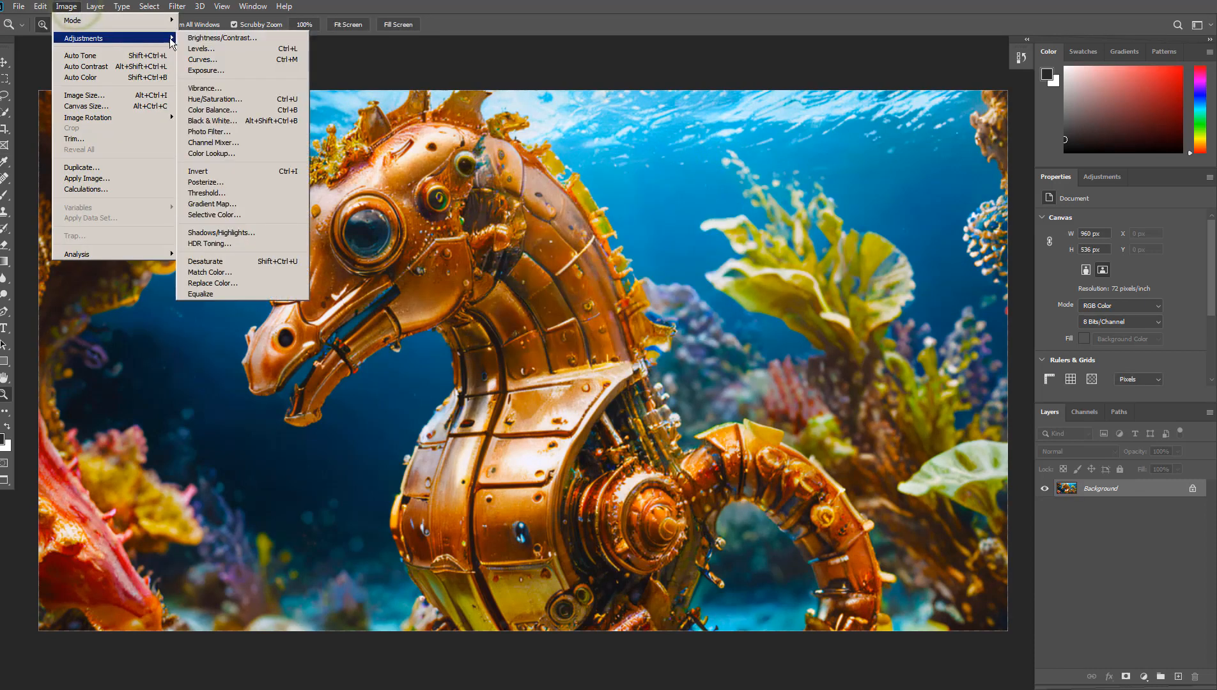
pyautogui.click(217, 73)
pyautogui.moveTo(568, 232); pyautogui.dragTo(570, 231)
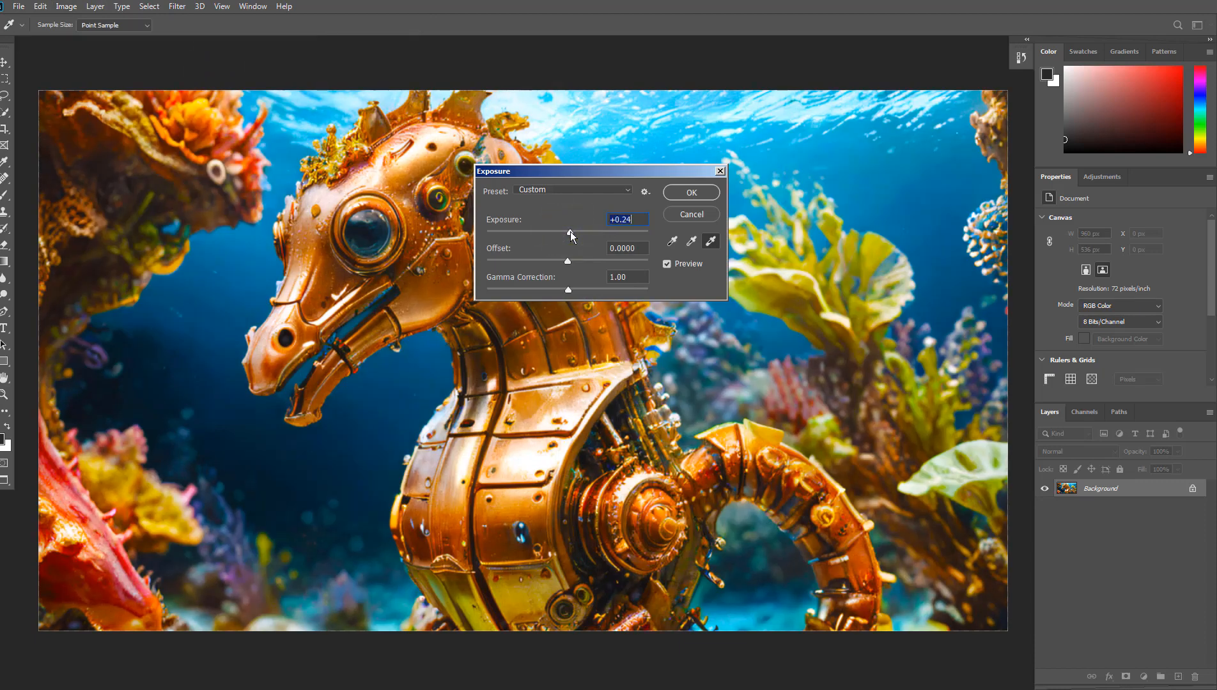
pyautogui.moveTo(566, 258); pyautogui.dragTo(567, 260)
pyautogui.click(624, 217)
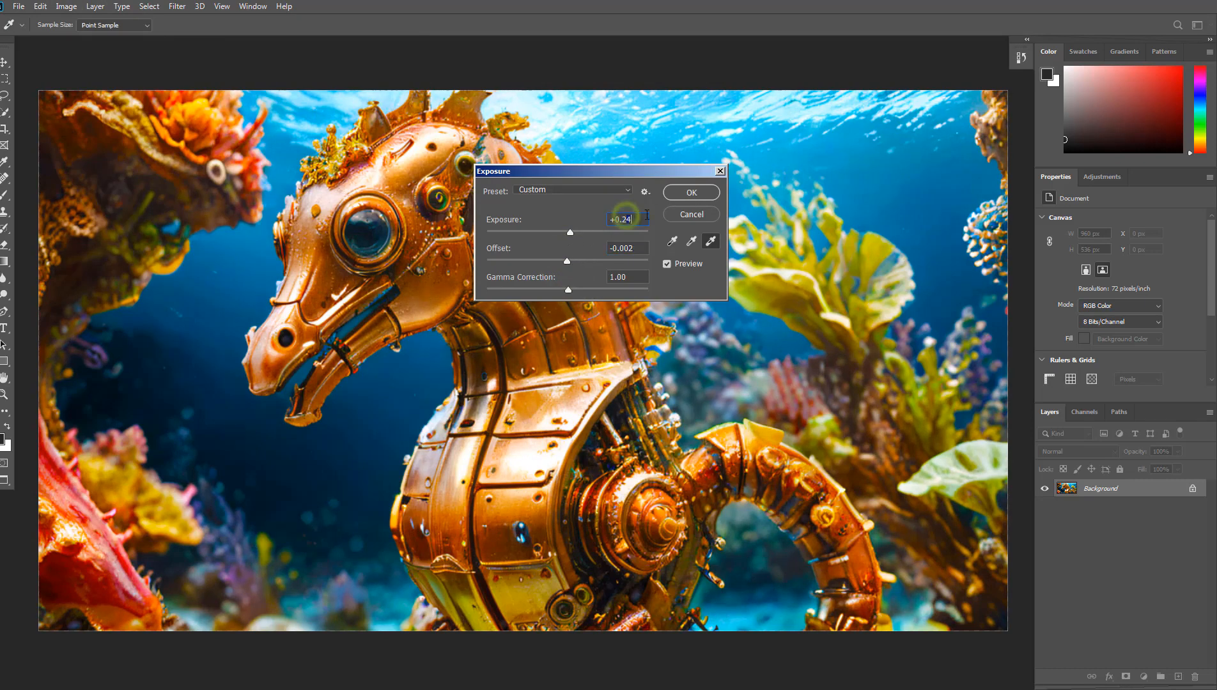
pyautogui.click(691, 192)
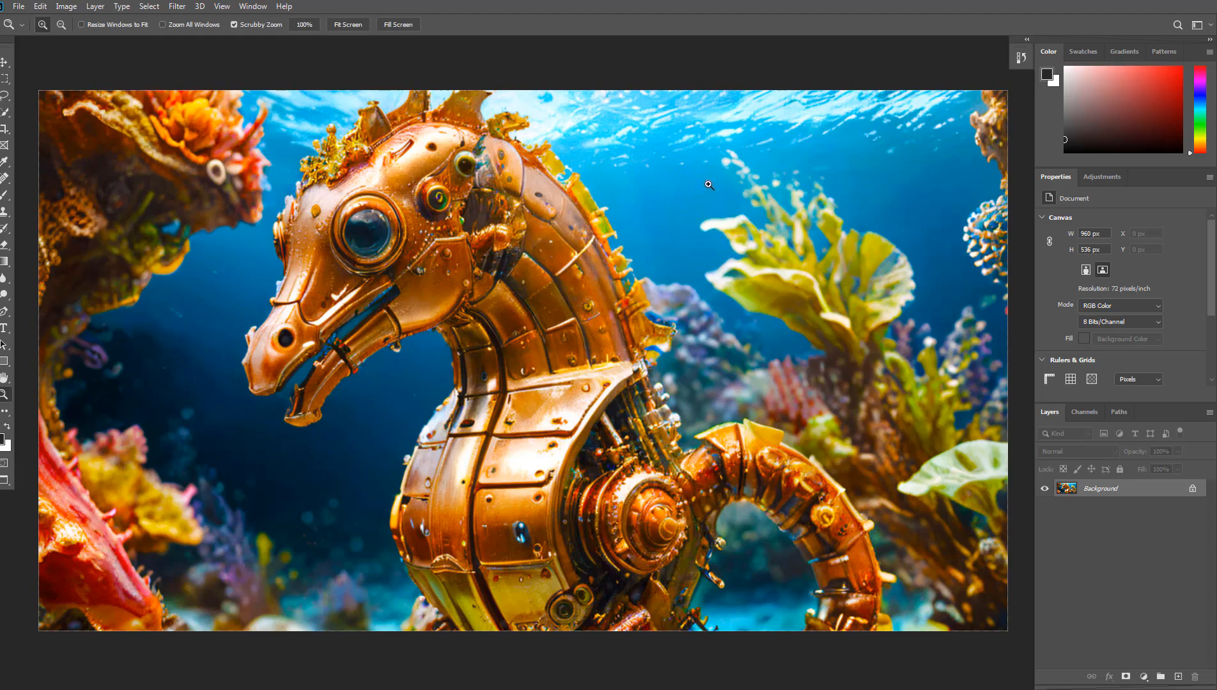
# Compare the originally opened image with the final Exposure state in the history several times, ending on the Exposure state.
pyautogui.click(1020, 58)
pyautogui.click(957, 76)
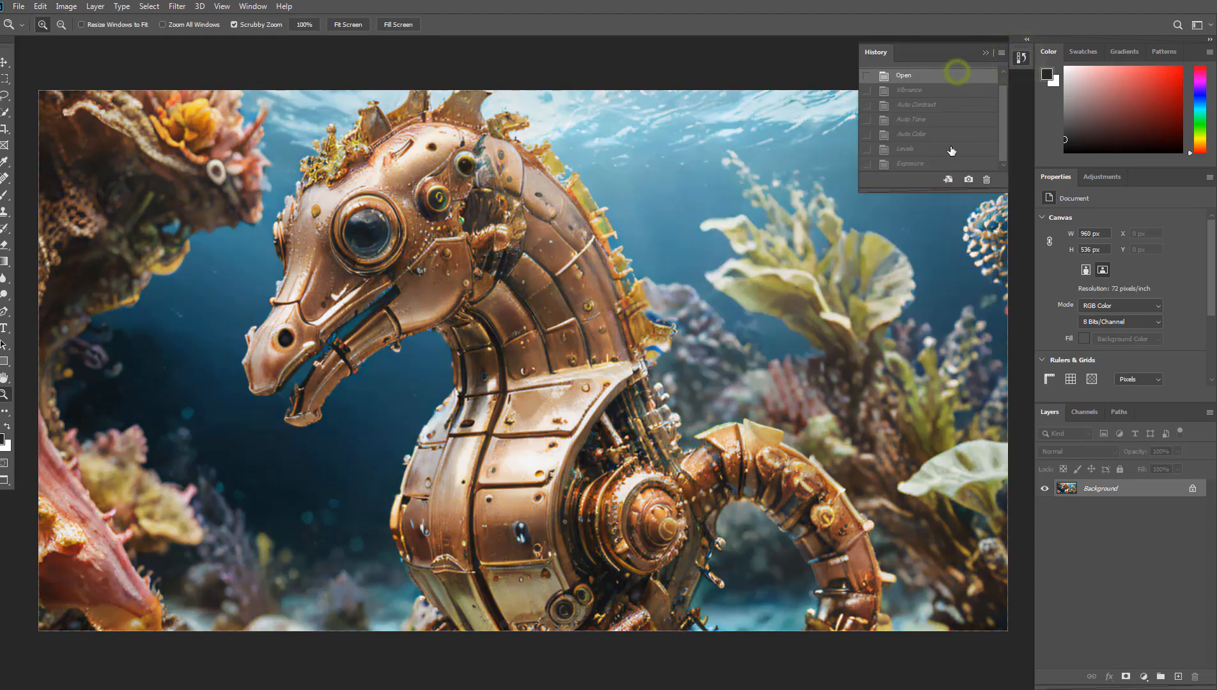
pyautogui.click(940, 164)
pyautogui.click(938, 76)
pyautogui.click(937, 164)
pyautogui.click(933, 75)
pyautogui.click(930, 164)
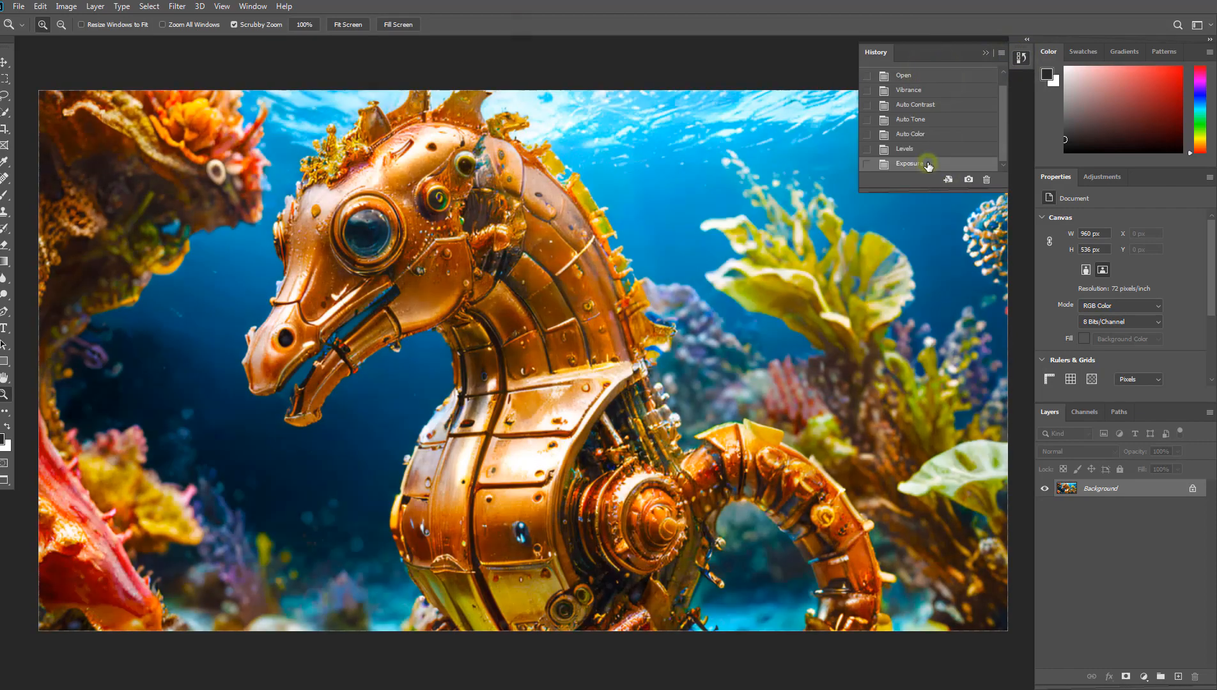
pyautogui.click(1020, 57)
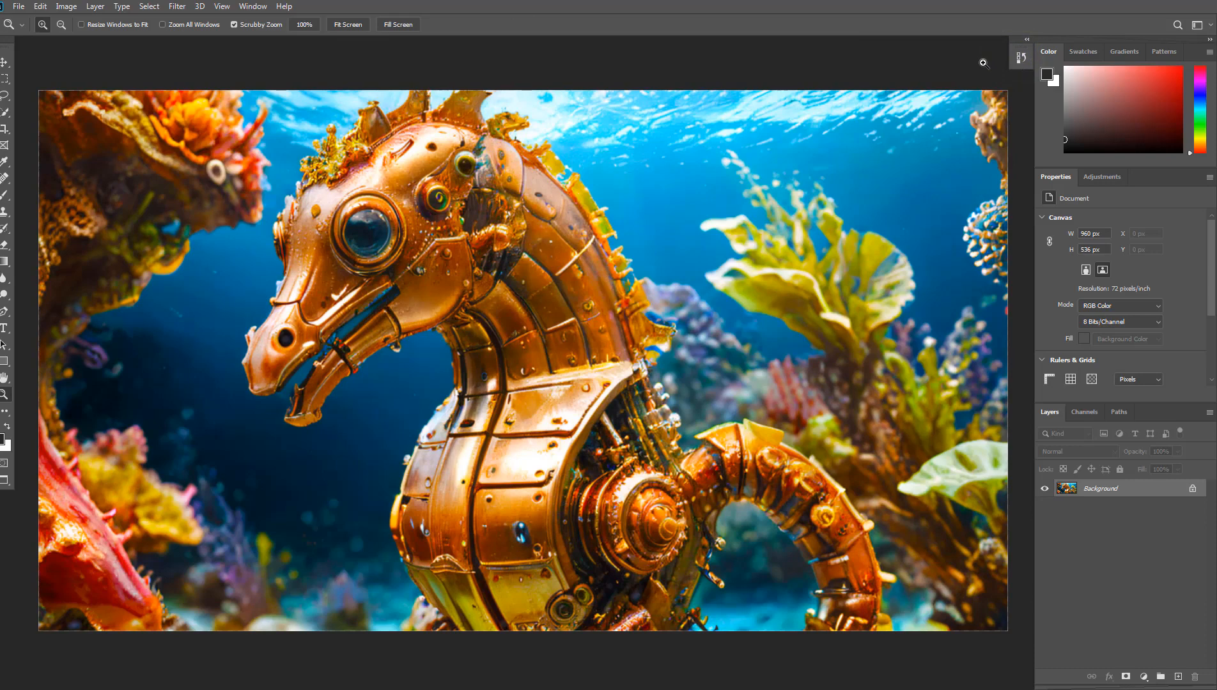